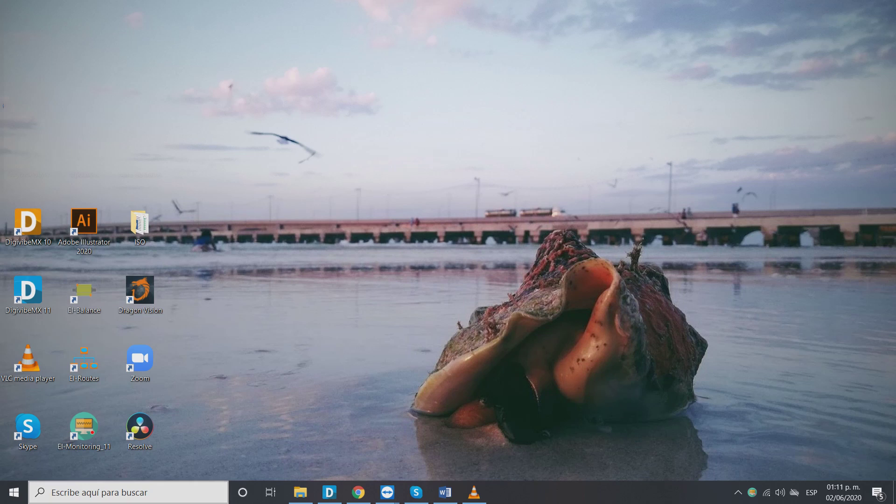
Step: Launch the Administrator application and create a project named ErbessdInstruments from the empty English template
key(super)
text(admi)
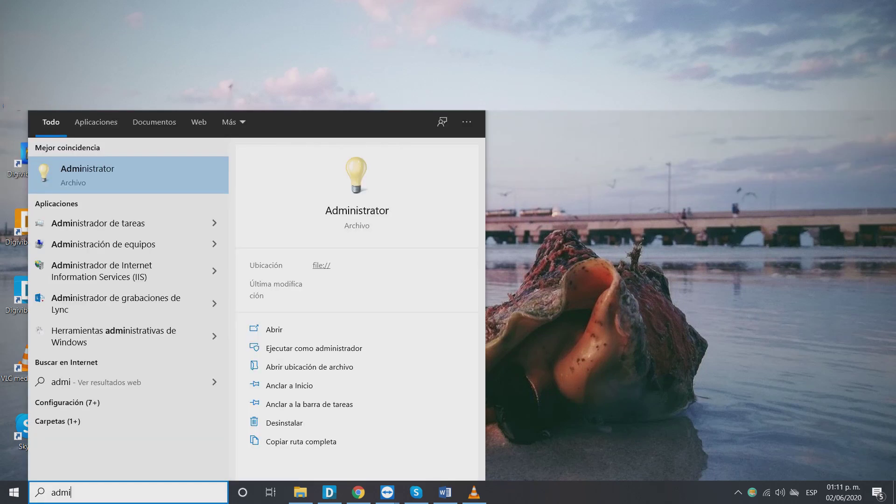
key(Return)
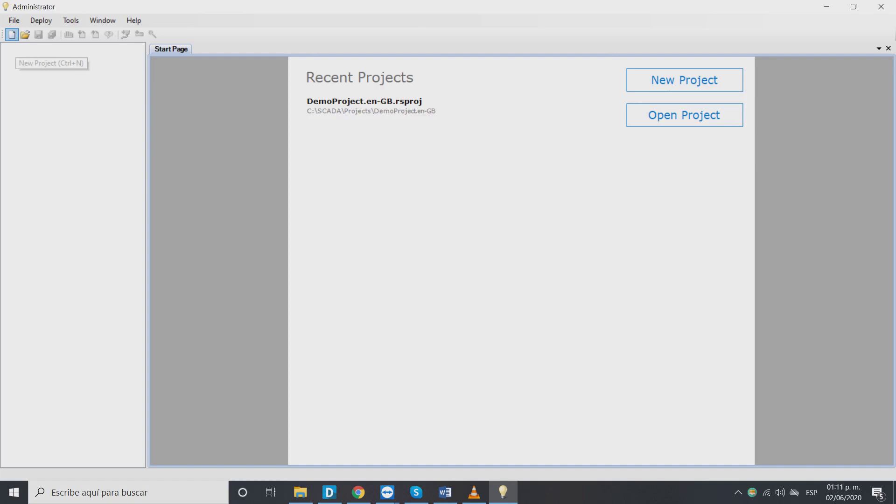
click(12, 34)
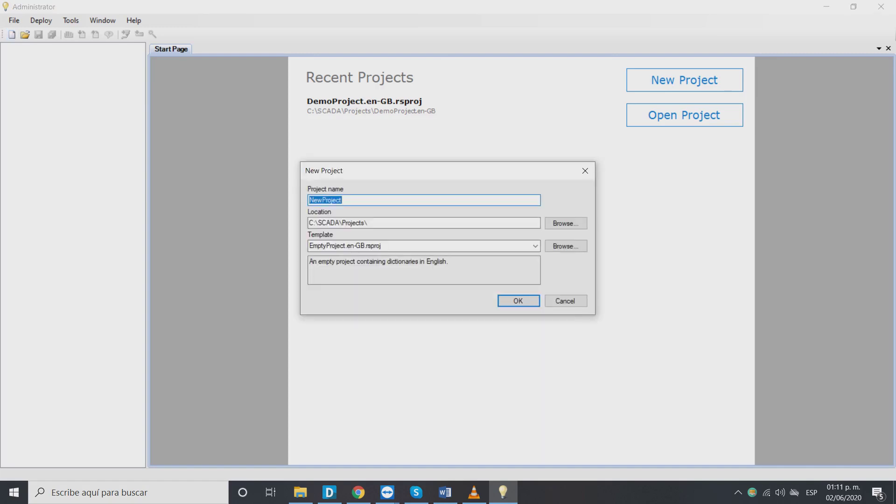
text(ErbessdInstruments)
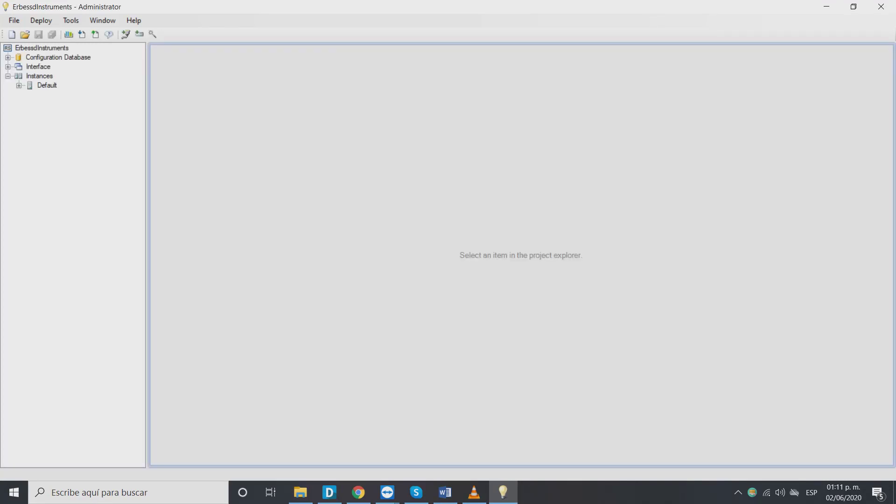
Step: Add a communication line named Department to the Default instance's Communicator
click(126, 35)
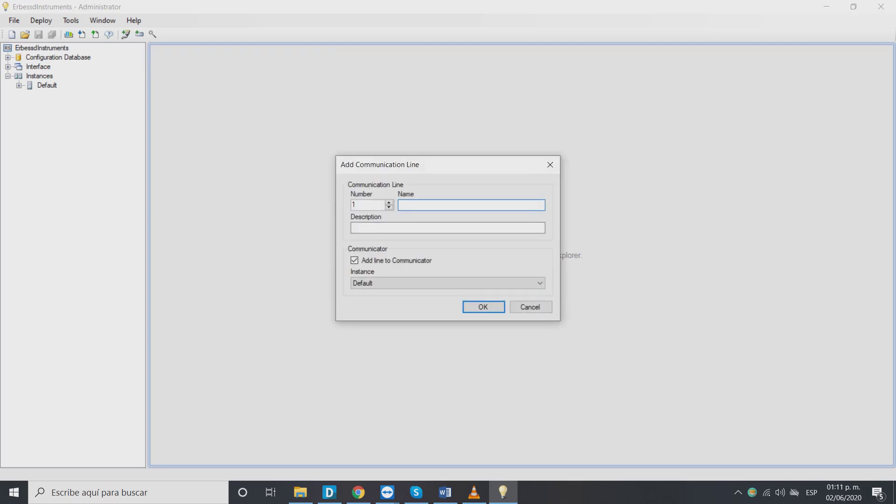
text(Department)
key(Return)
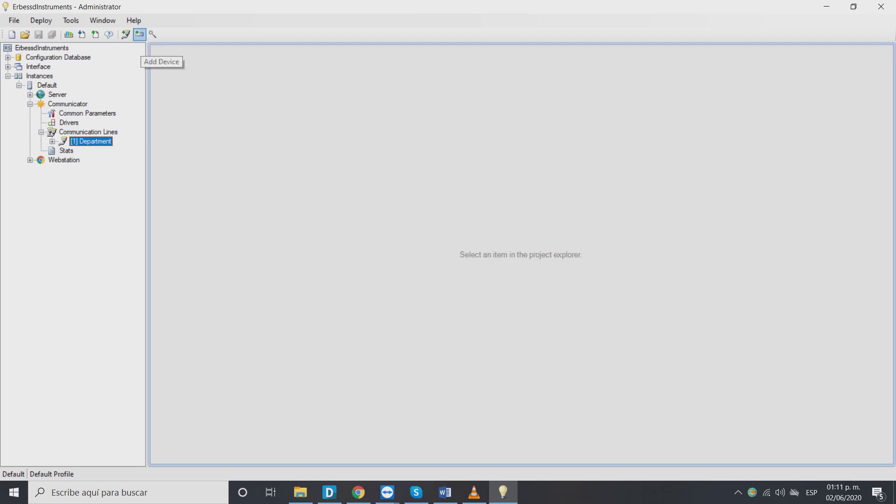
Step: Define a new Modbus device named Server on the Department line, with address 1 and call number 192.168.0.12
click(140, 34)
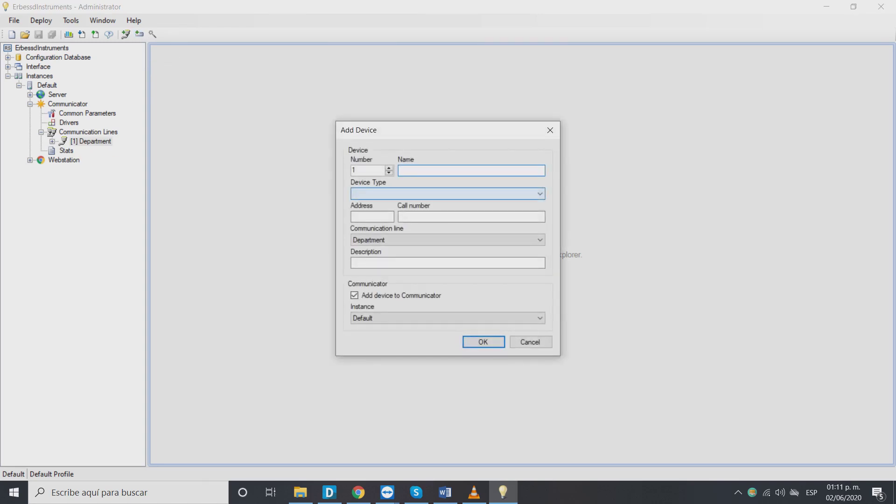
text(Server)
click(448, 194)
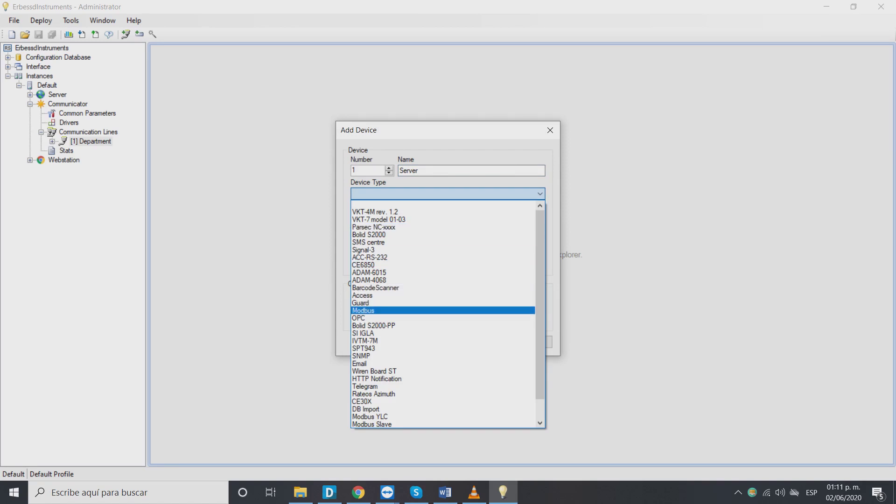
click(363, 310)
click(372, 216)
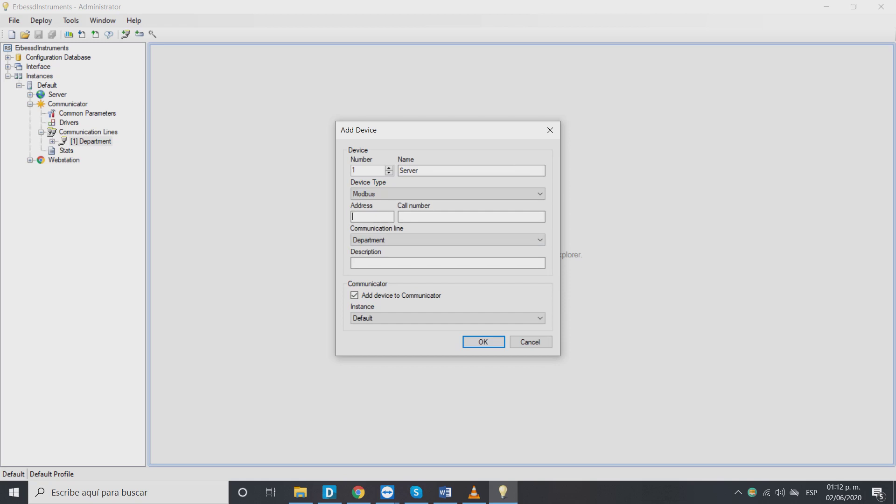
text(1)
key(Tab)
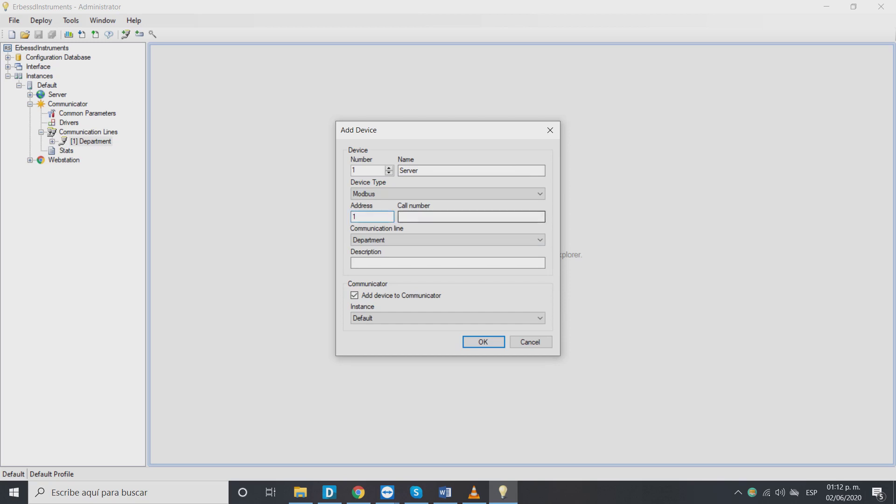
text(19)
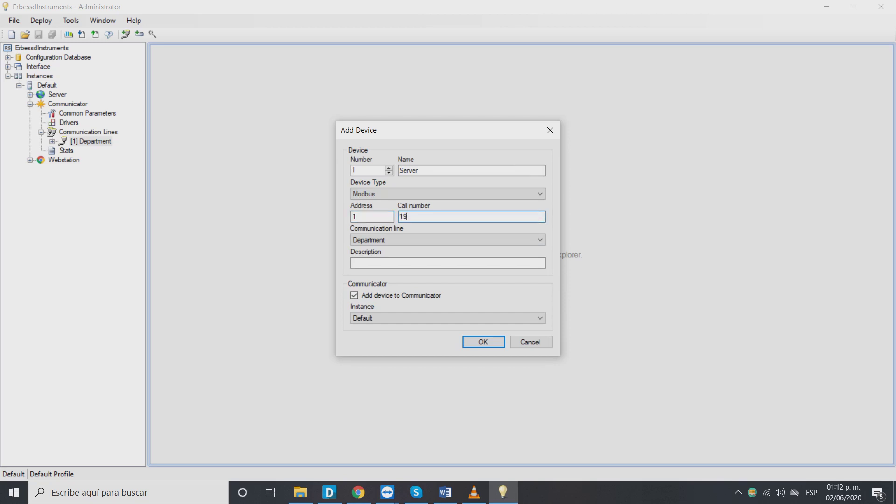
text(2.168.0.12)
Step: Check the host's IP address in the Erbessd Instruments Monitoring Service, and confirm adding the Server device in Administrator
click(752, 492)
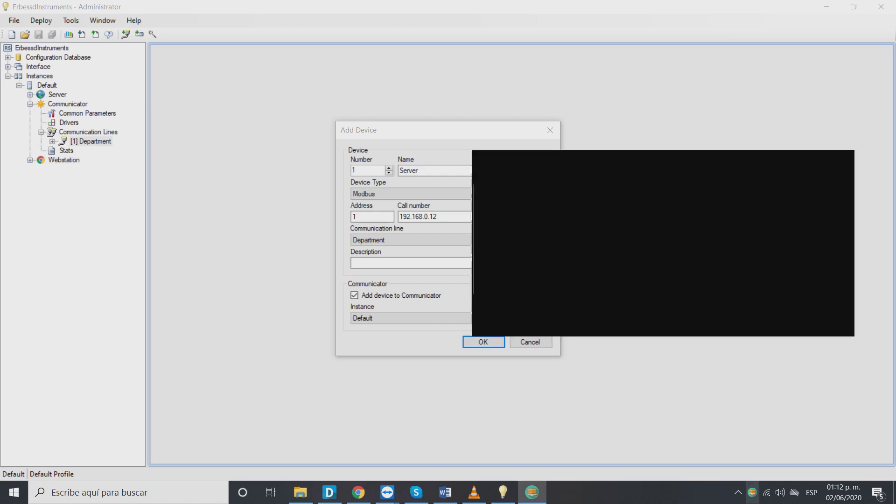
click(583, 177)
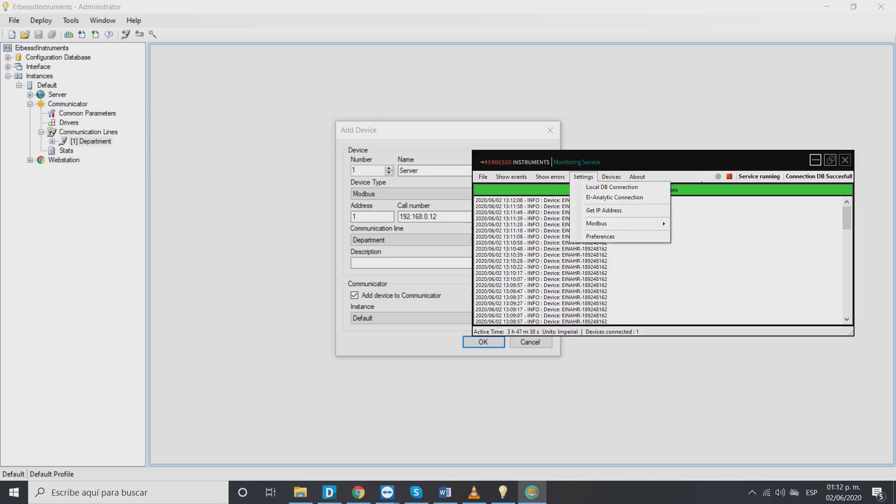
click(604, 211)
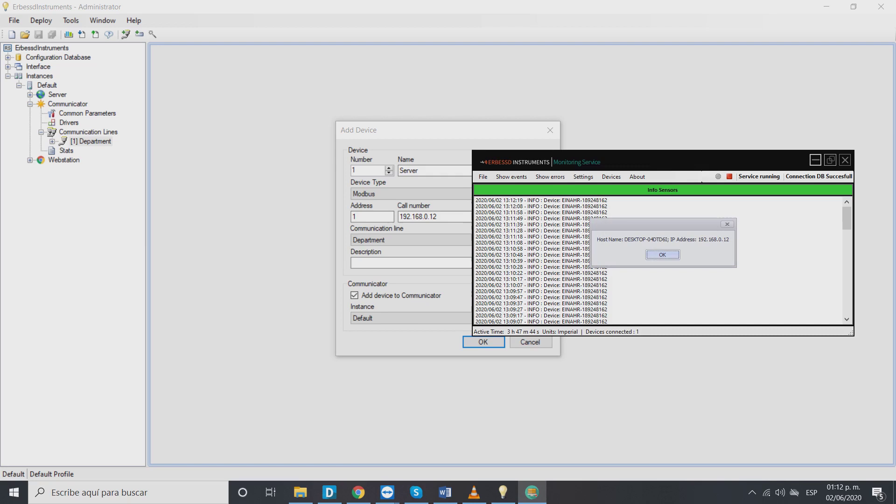
key(Return)
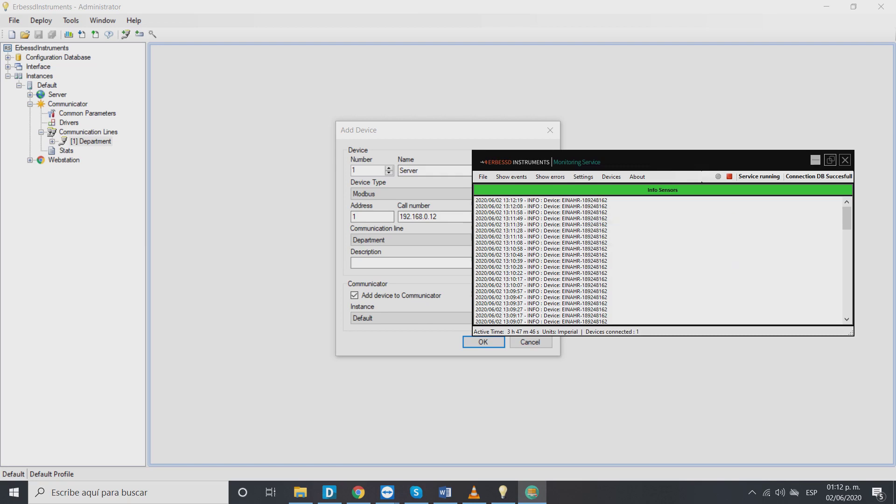
click(815, 160)
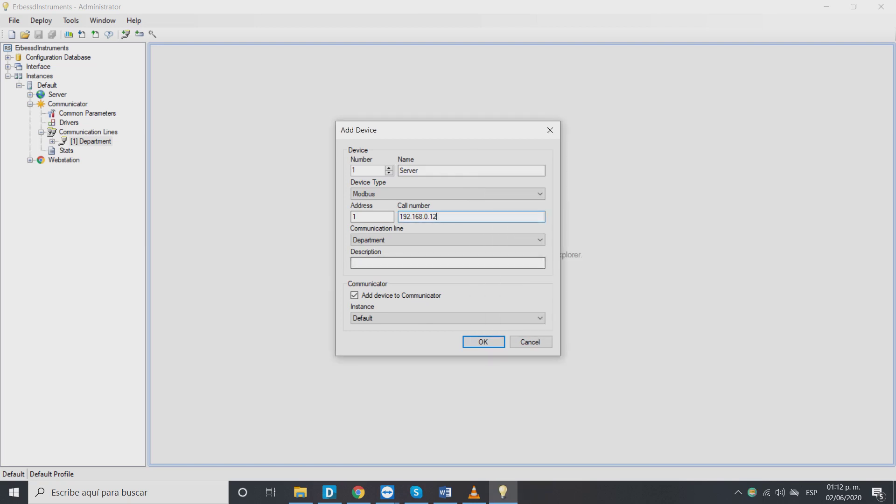
click(483, 342)
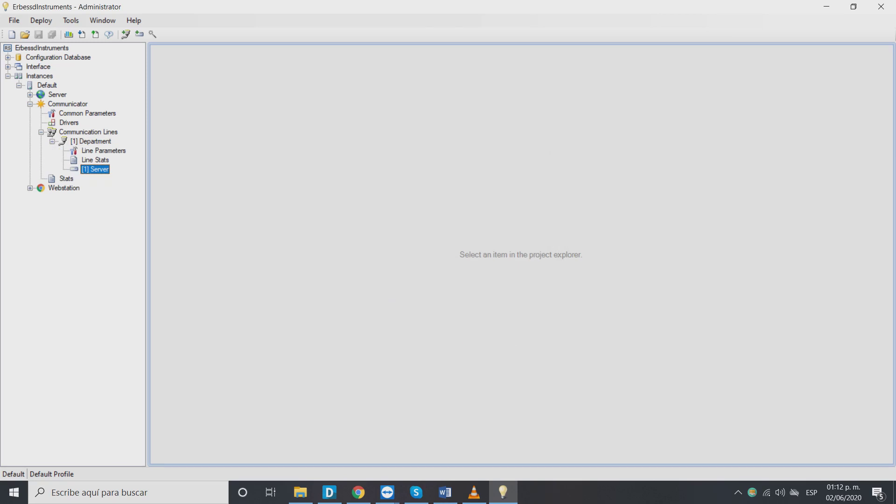
Step: Set the Department line's communication channel type to TCP client
click(103, 151)
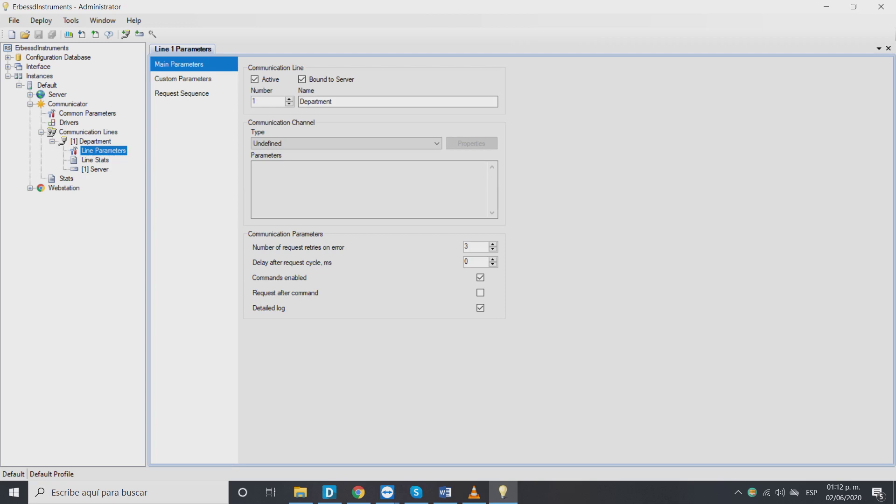
click(345, 143)
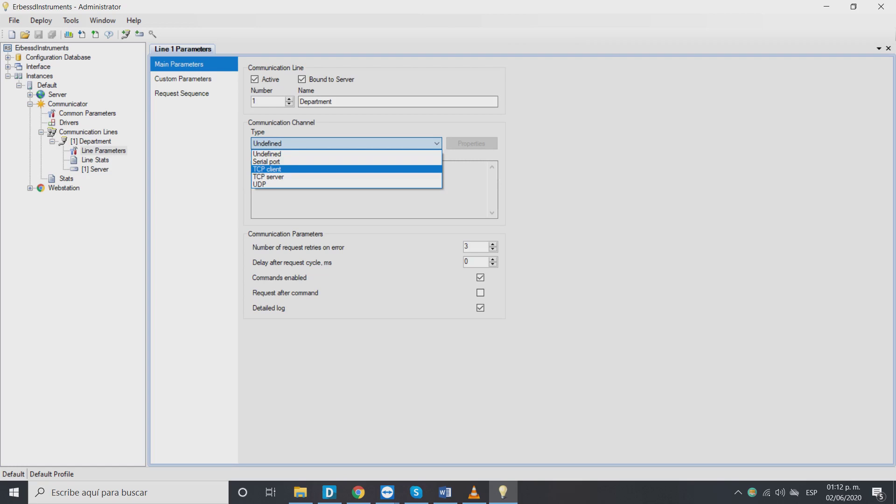
click(268, 169)
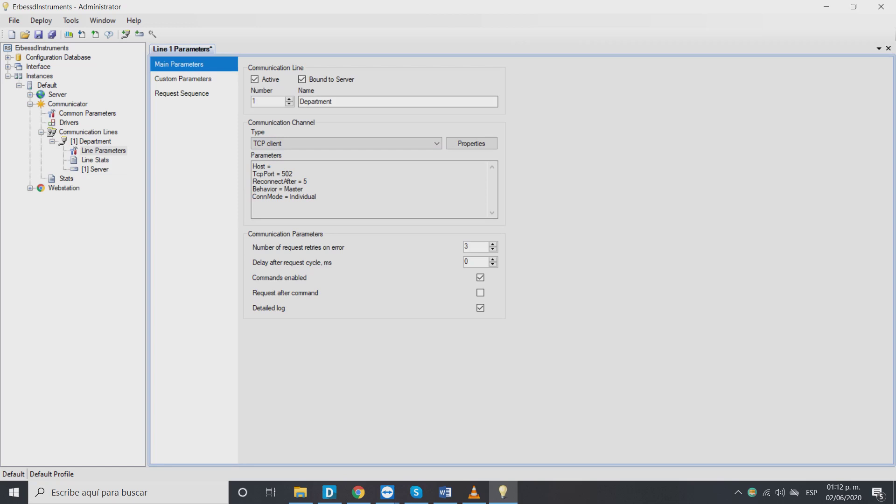
Step: Set the Server device's communication protocol to Modbus TCP in its properties
double_click(95, 169)
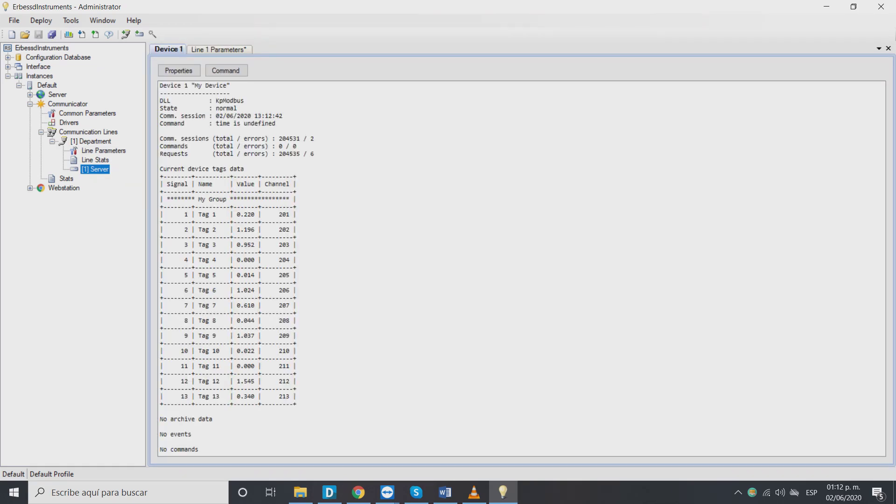
click(179, 70)
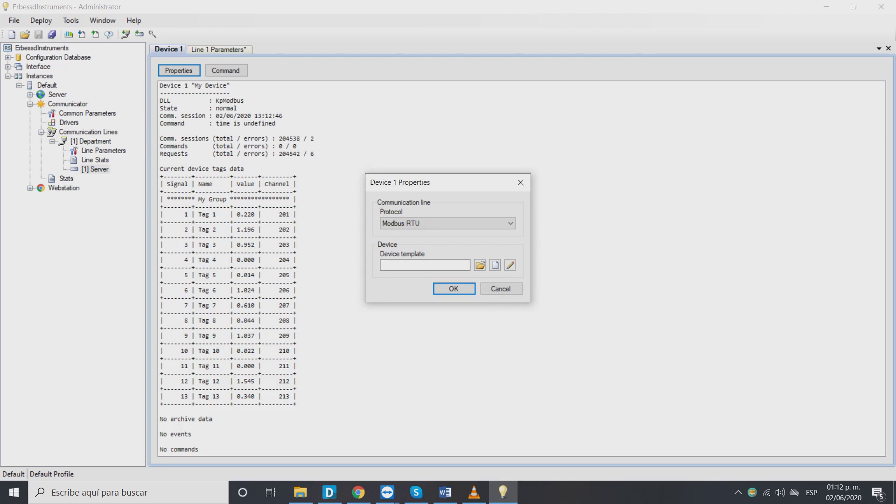
click(448, 224)
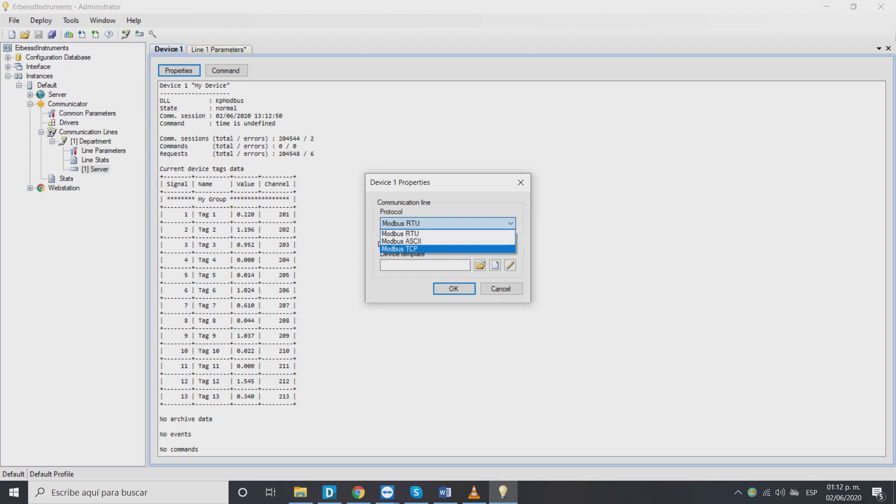
click(401, 249)
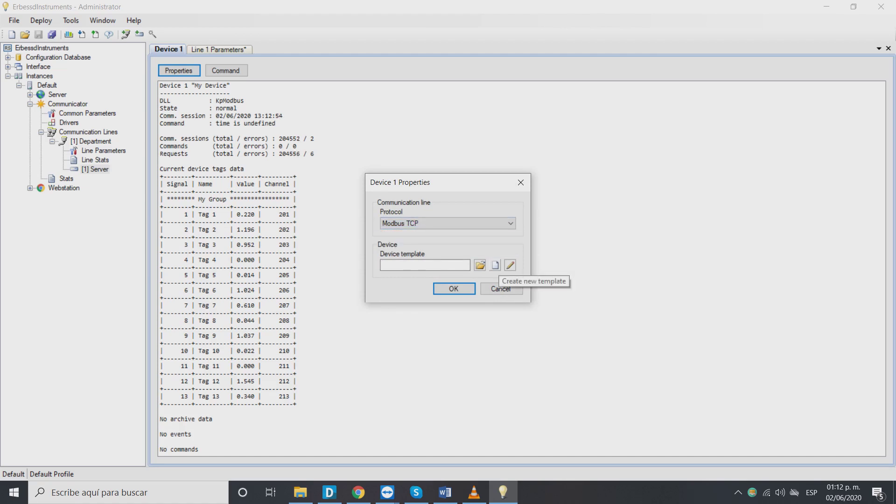
Step: Create a new device template with an element group named Sensor that uses the Holding Registers (4X) data table
click(495, 265)
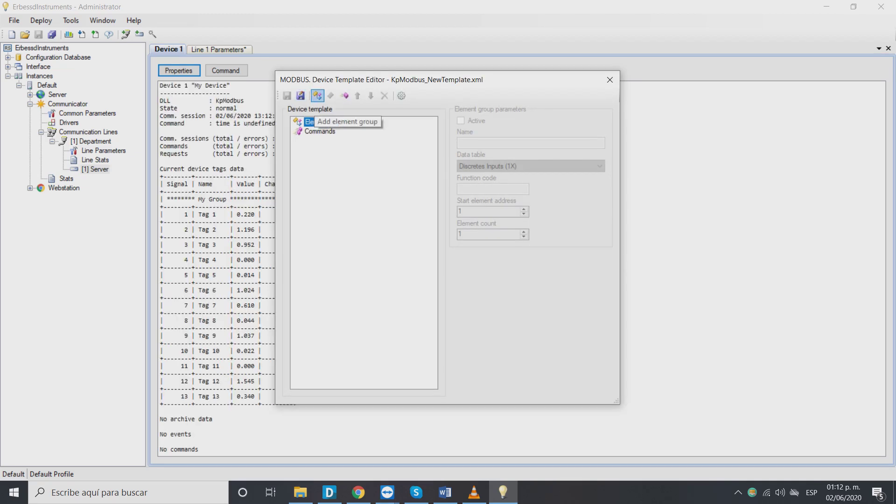
click(317, 95)
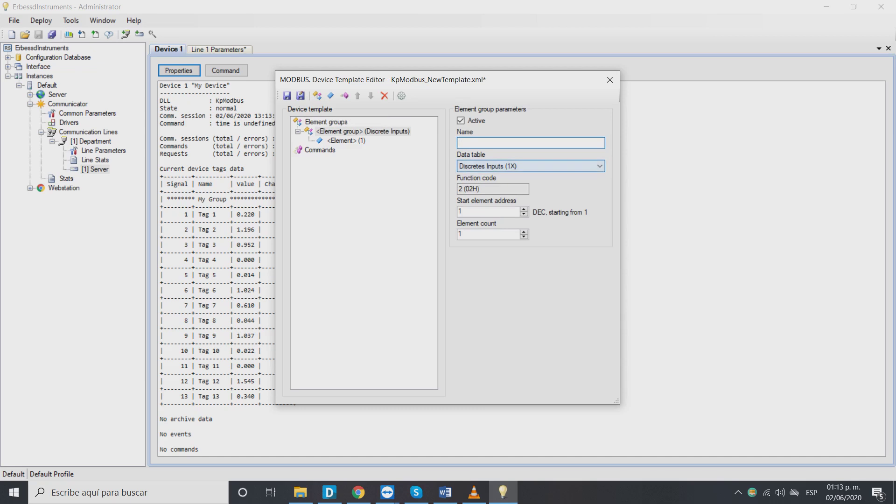
text(Sensor)
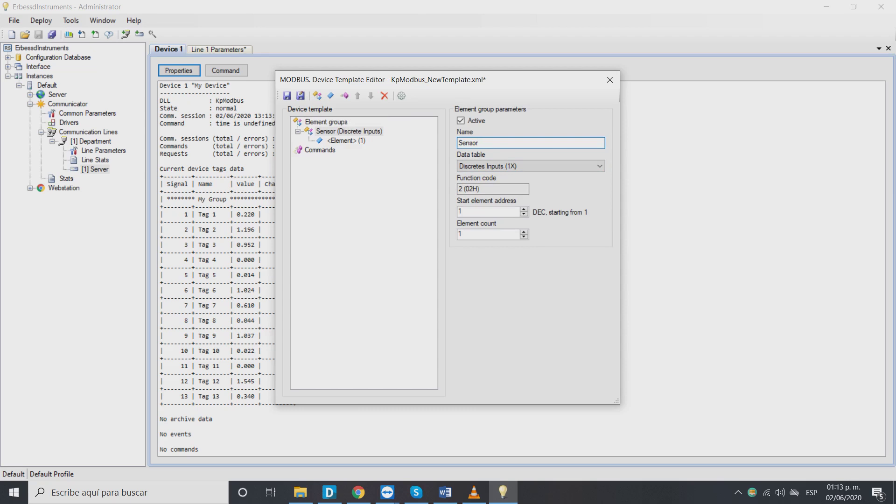
click(519, 166)
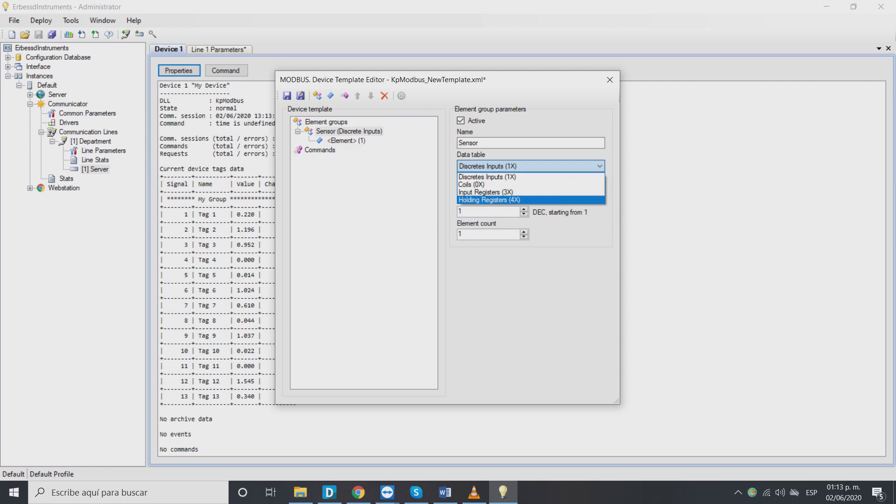
click(489, 200)
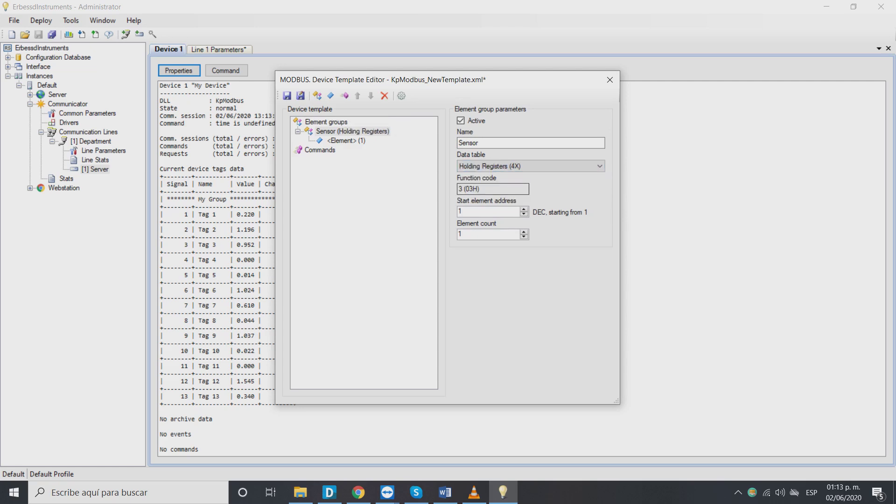
Step: Add two more elements to the Sensor group
click(346, 141)
click(330, 96)
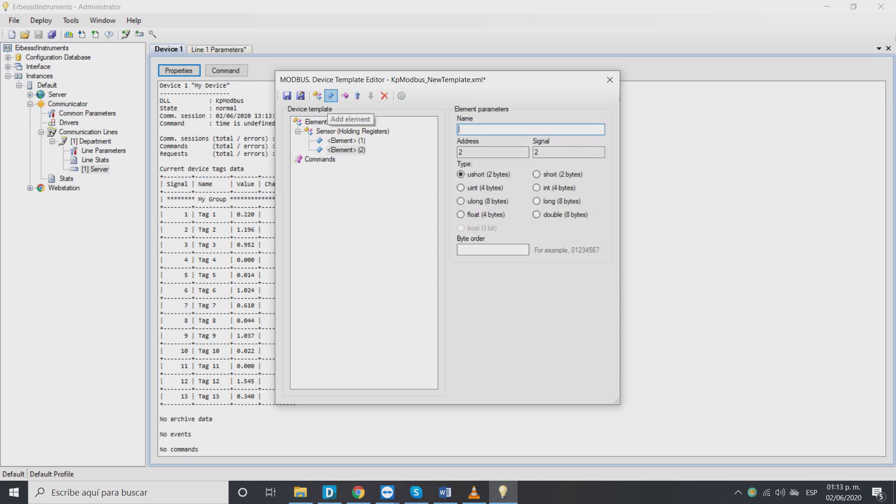
click(331, 96)
Step: Name the Sensor group's first element Accel H and set its type to float (4 bytes)
click(347, 140)
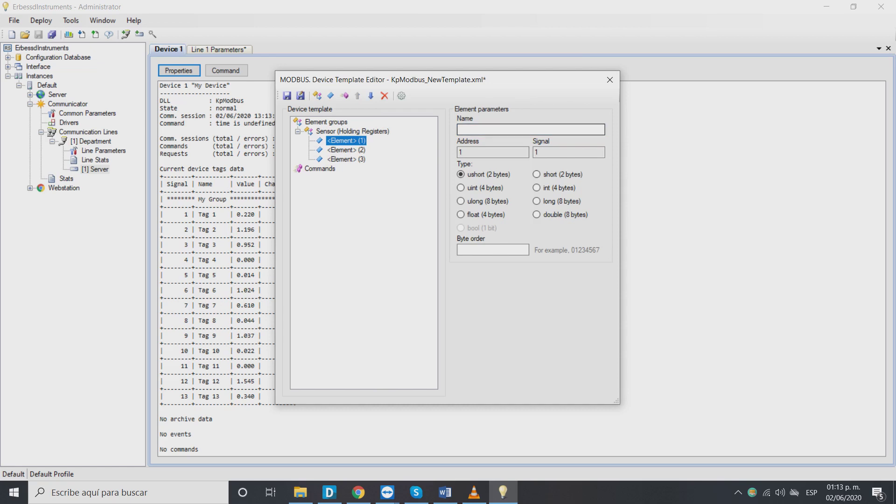
click(531, 129)
text(Accel)
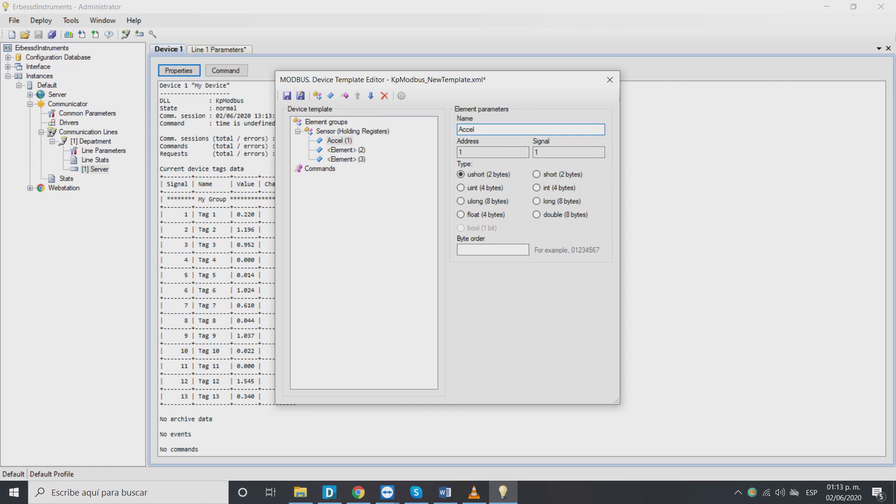
text( H)
click(346, 150)
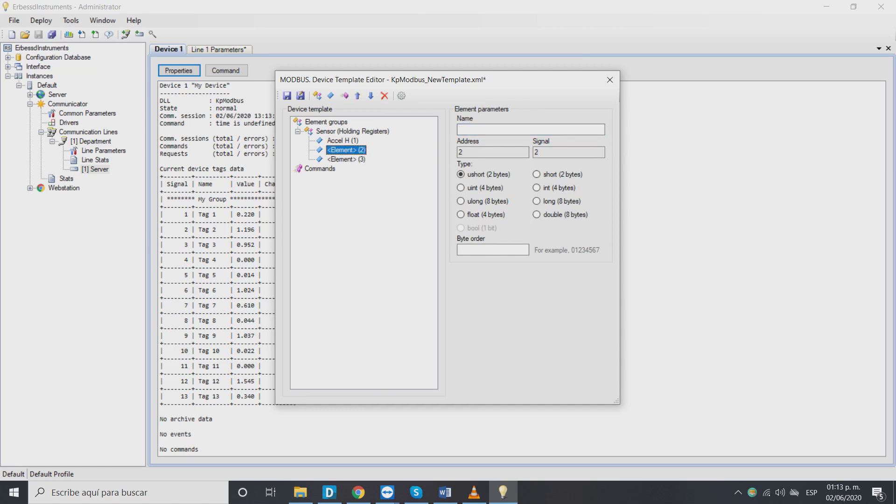
click(342, 141)
click(486, 215)
Step: Name the Sensor group's third element Accel V and set its type to float (4 bytes)
click(346, 160)
click(530, 129)
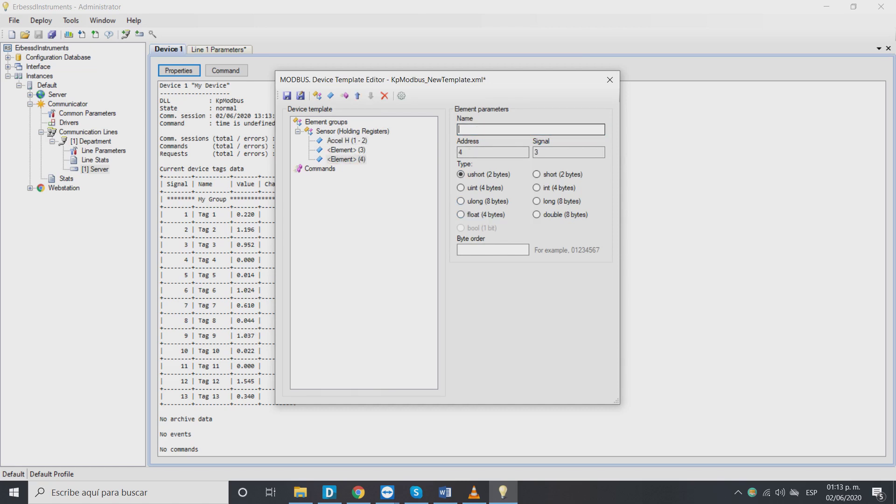
text(Accel )
text(c)
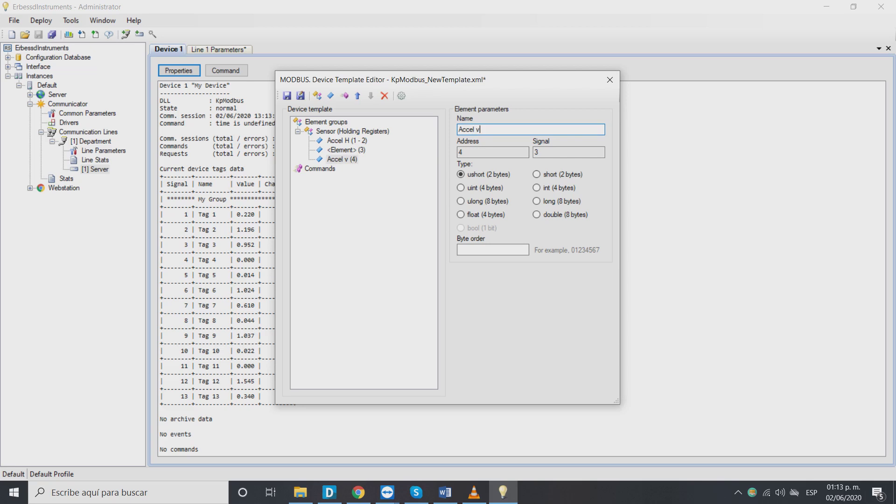
key(BackSpace)
text(V)
click(485, 215)
Step: Name the Sensor group's second element Accel A and set its type to float (4 bytes)
click(345, 150)
click(531, 130)
text(Accel A)
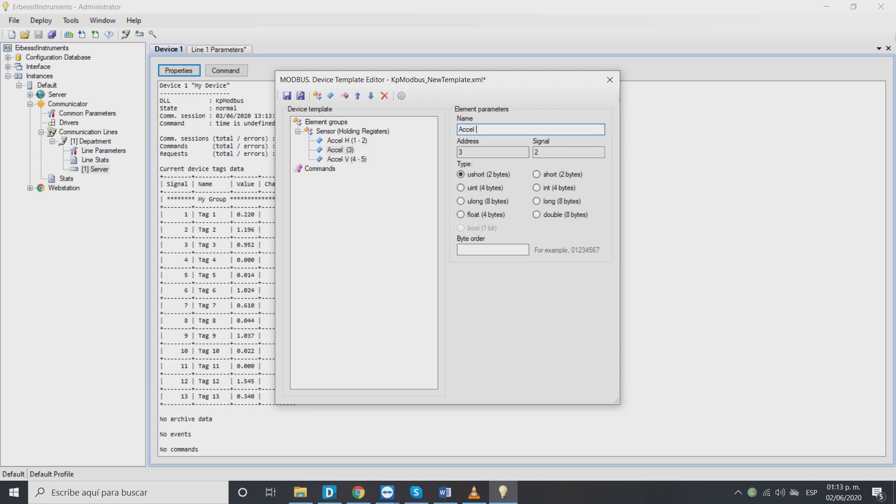
click(485, 215)
Step: Add a command named Comand to the template, using the Holding Registers (4X) data table
click(319, 169)
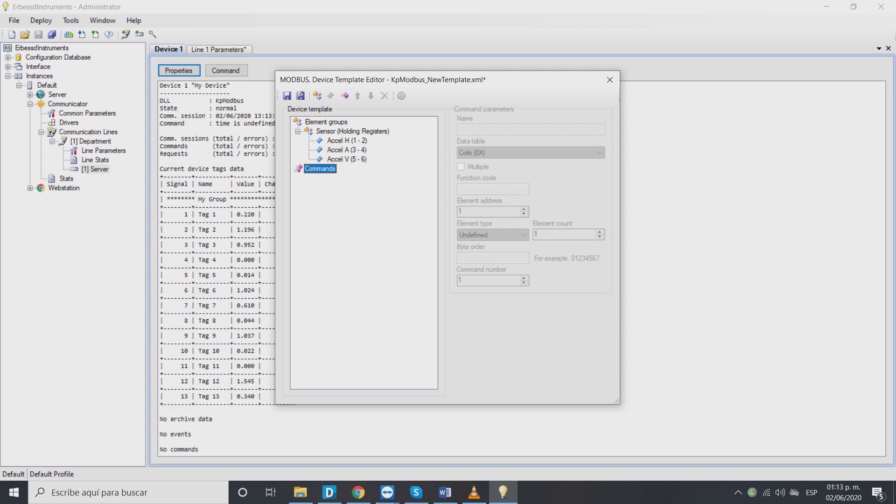
click(344, 95)
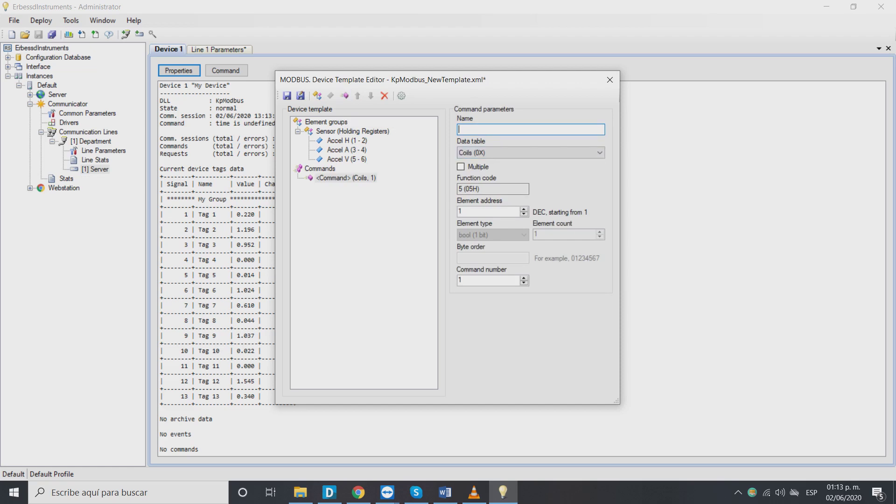
text(Command)
key(Tab)
key(alt+Down)
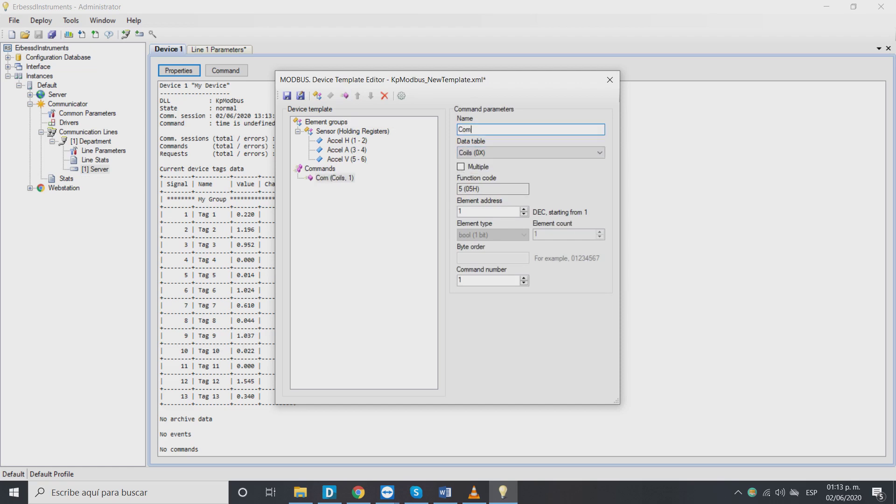
text(and)
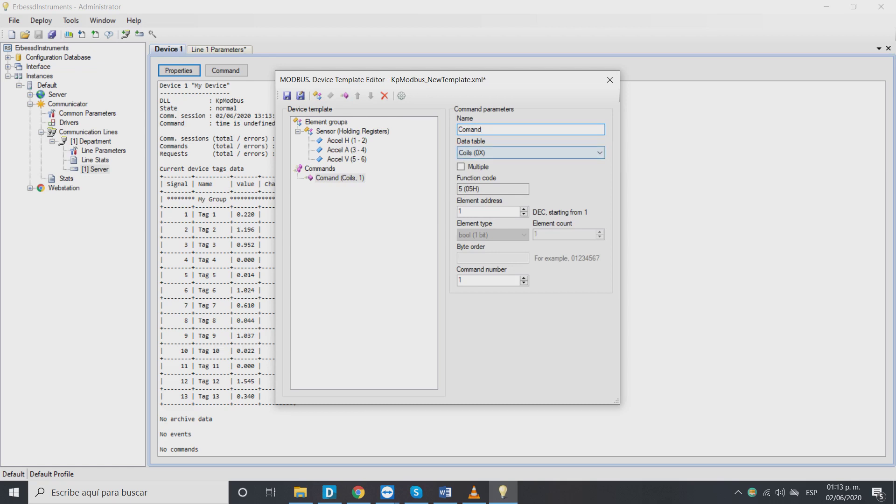
key(Tab)
key(alt+Down)
key(Down)
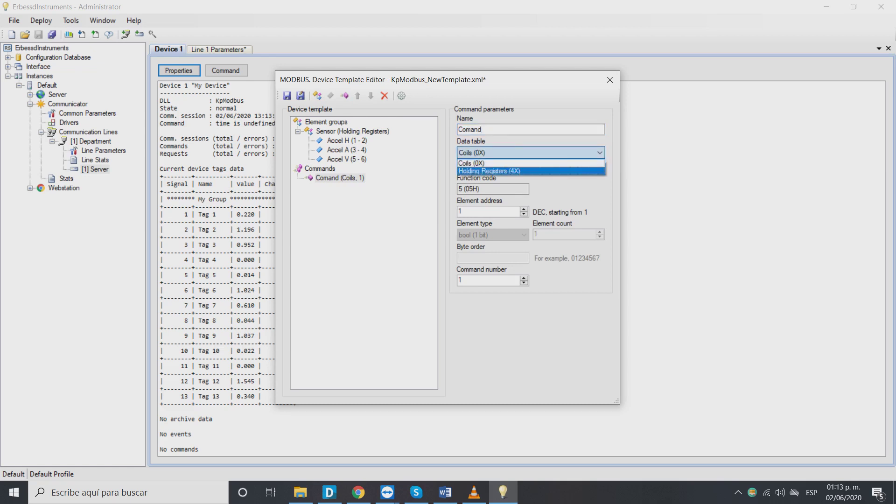
key(Return)
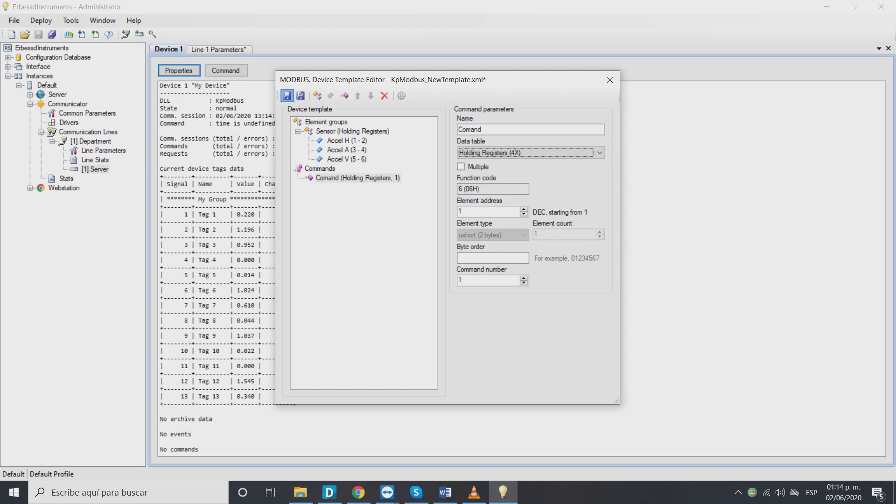
Step: Save the device template as ServerTable in the Config folder and apply it in the Server device's properties
click(287, 96)
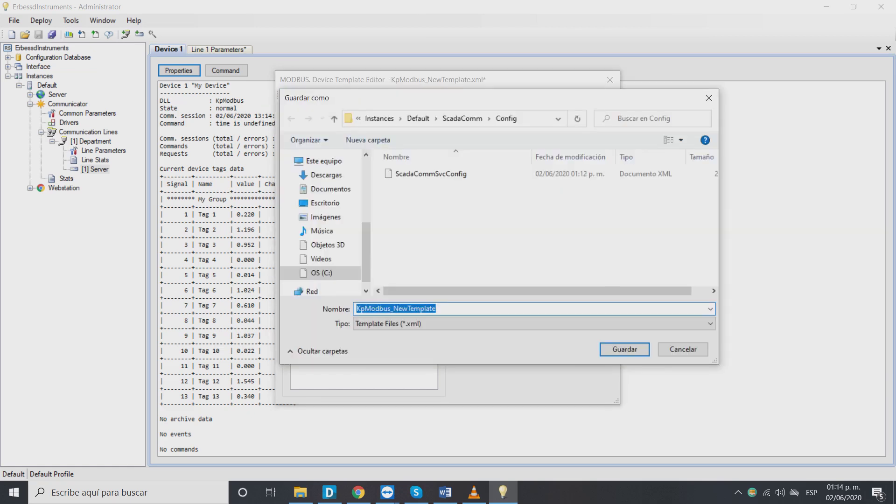
text(ServerTable)
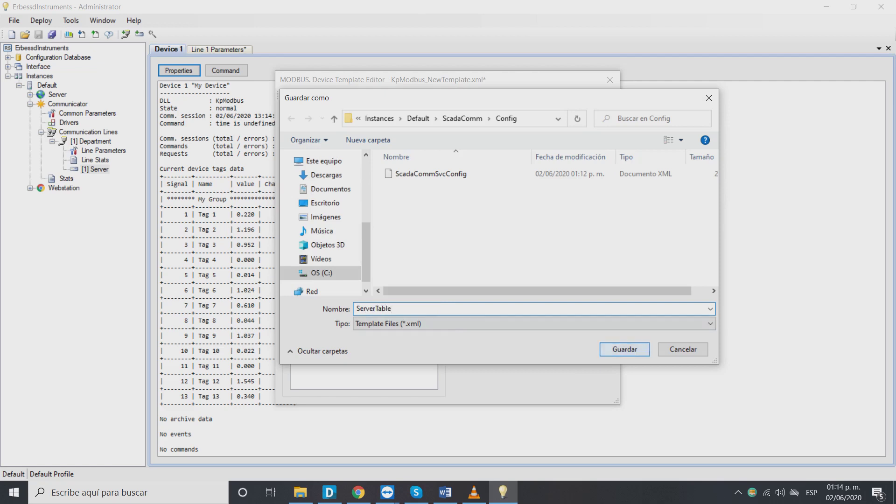
key(Return)
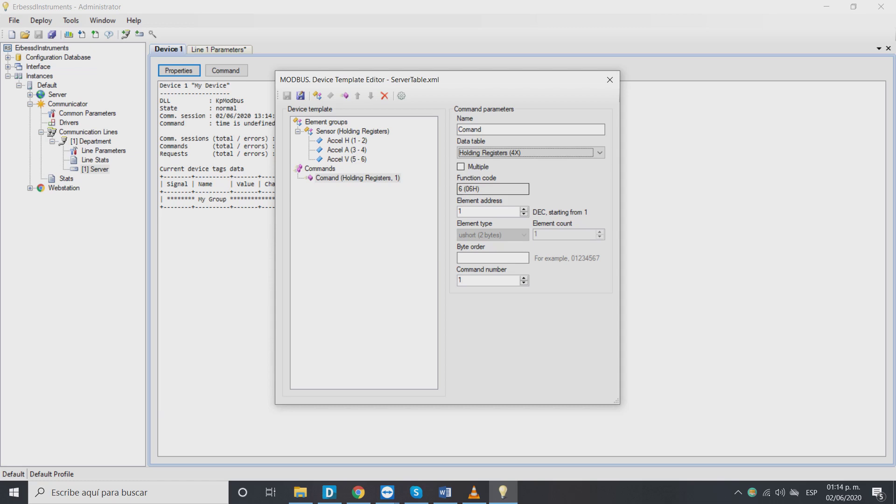
click(609, 79)
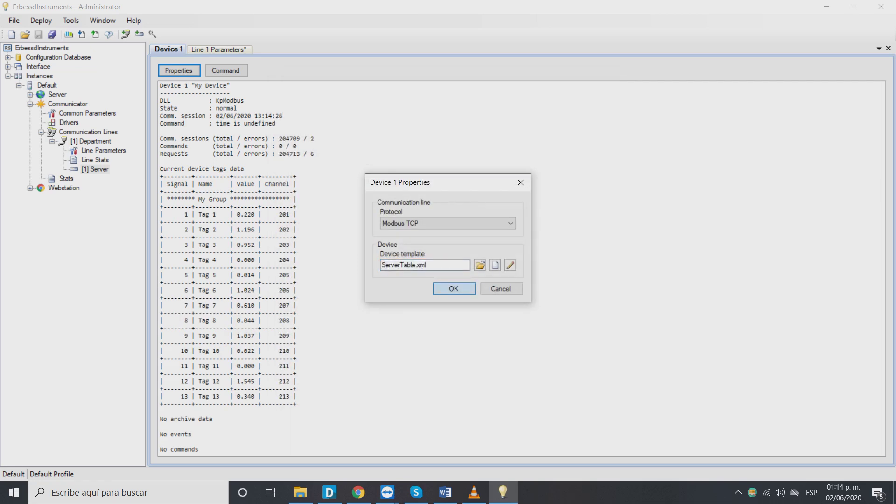
key(Return)
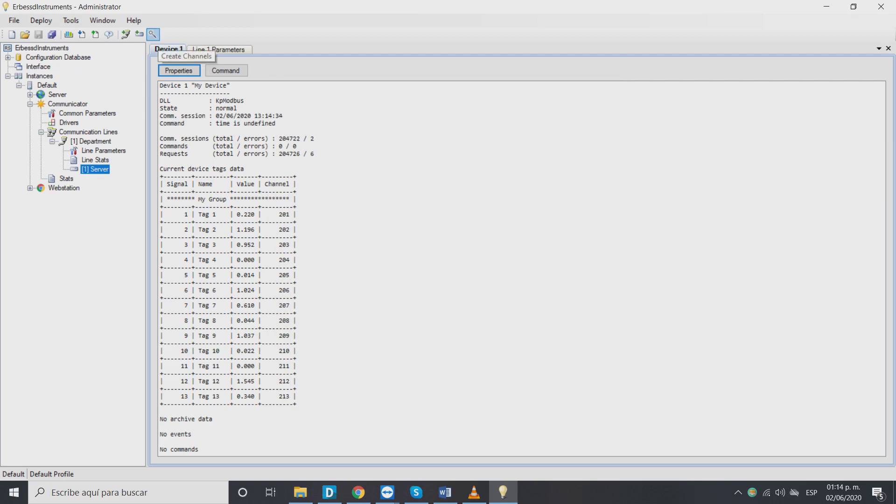
Step: Create the Server device's channels on the Department line, assigned to the Enterprise object, with input and output numbering starting at 101
click(152, 34)
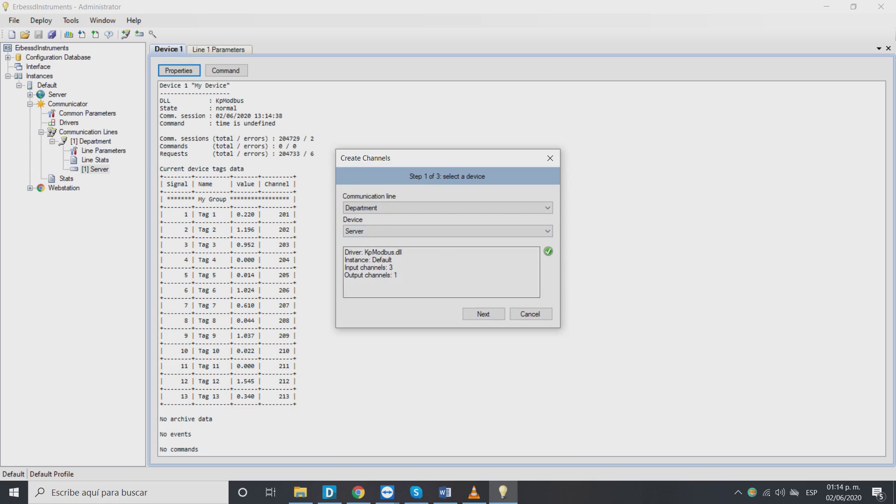
click(484, 314)
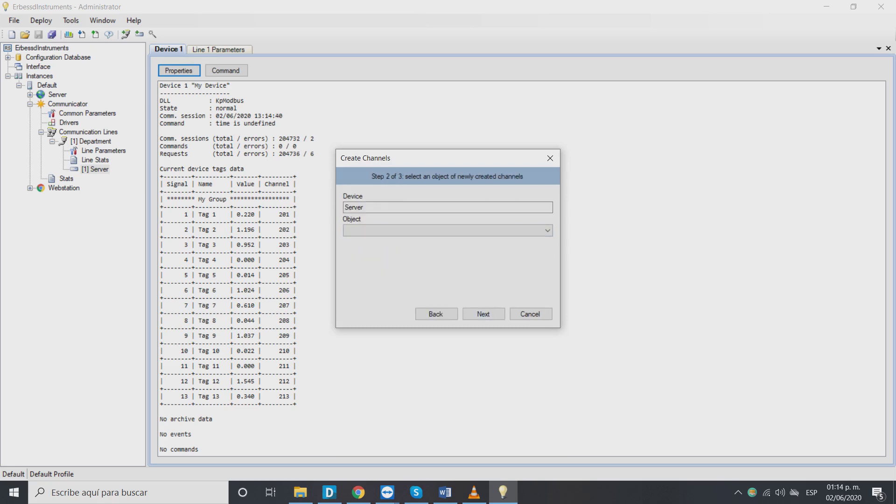
click(448, 231)
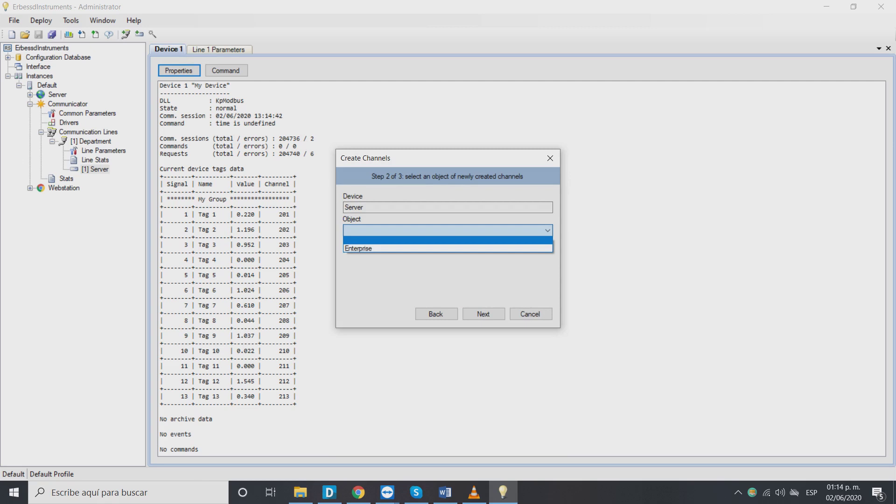
key(Down)
key(Return)
key(Tab)
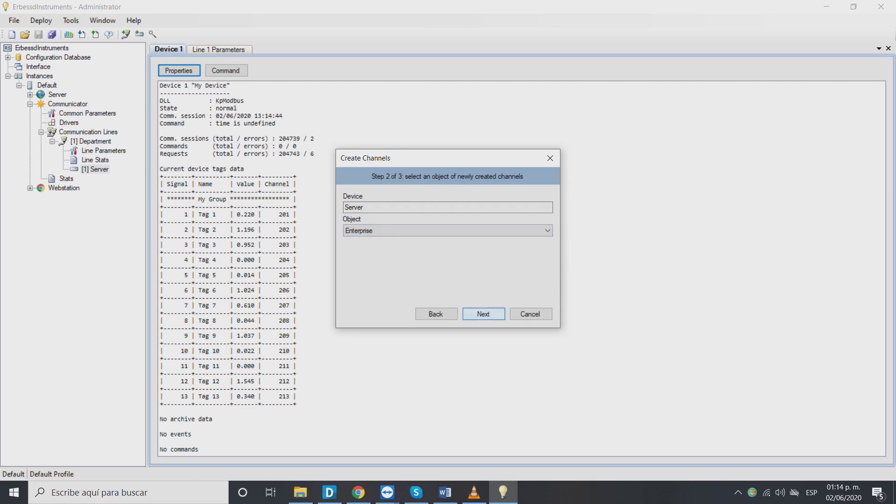
key(Return)
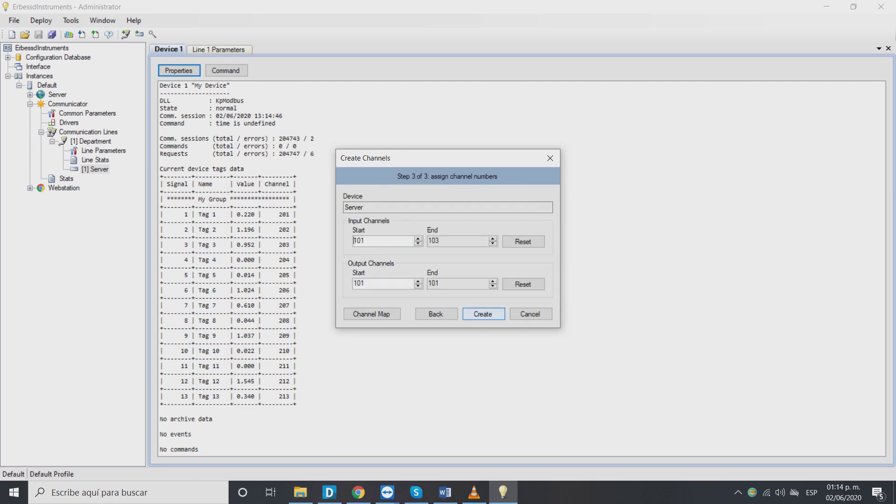
key(Return)
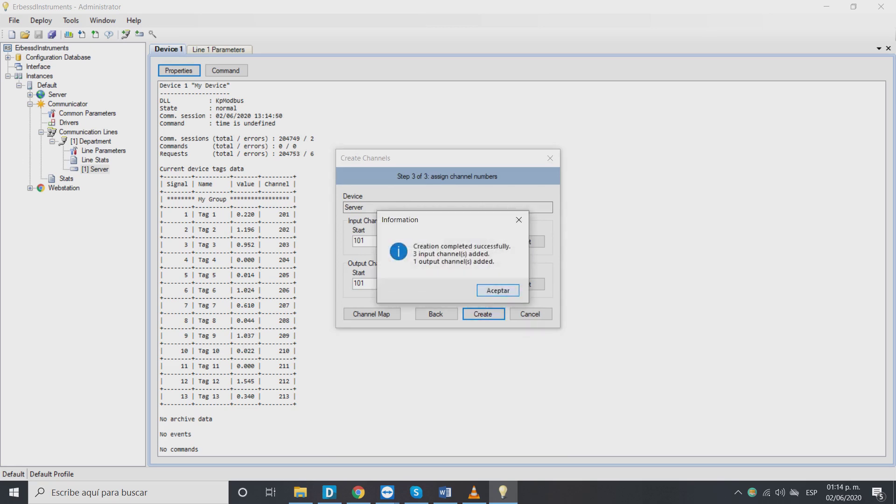
key(Return)
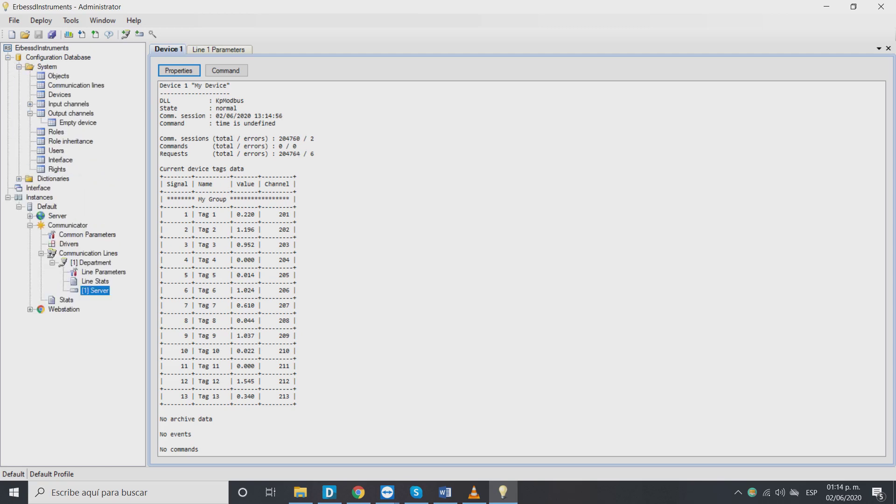
Step: Refresh the output channels in the configuration database and inspect the Server device's output and input channel tables
right_click(70, 115)
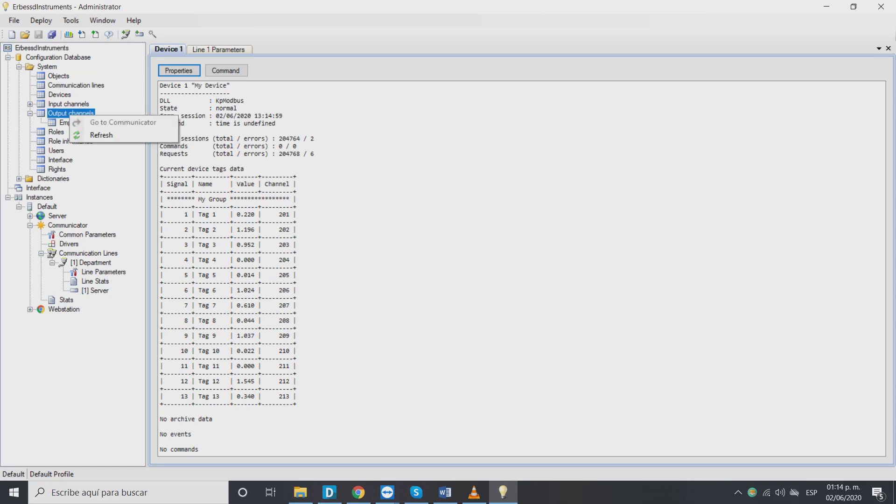
click(100, 135)
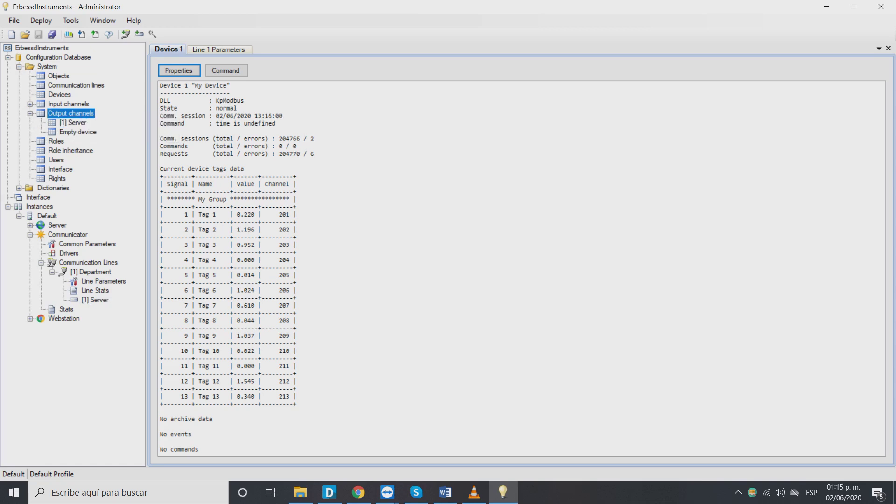
double_click(73, 123)
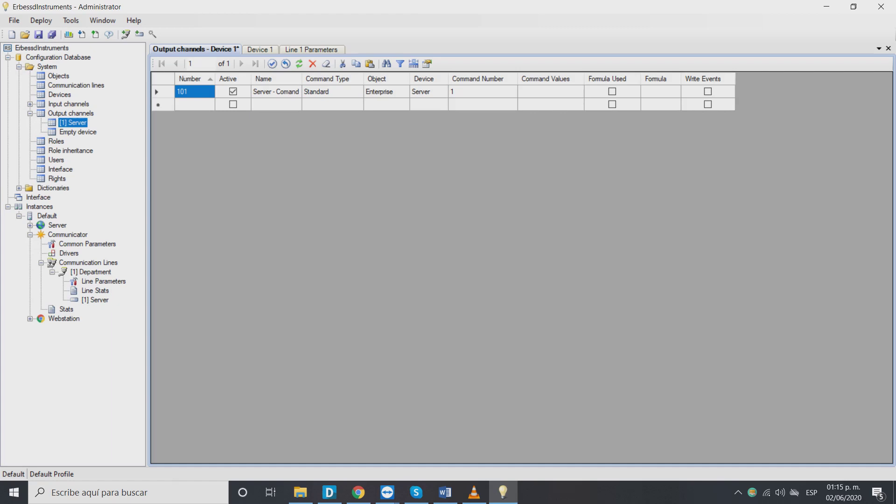
click(30, 104)
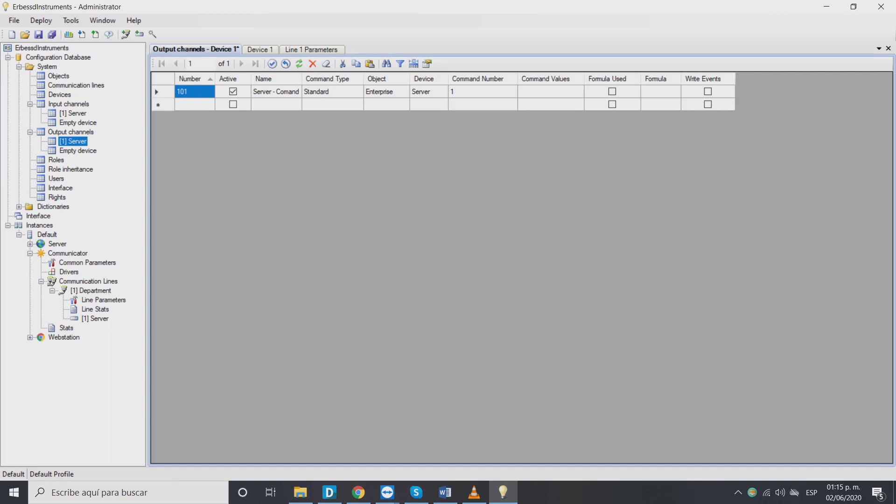
double_click(73, 113)
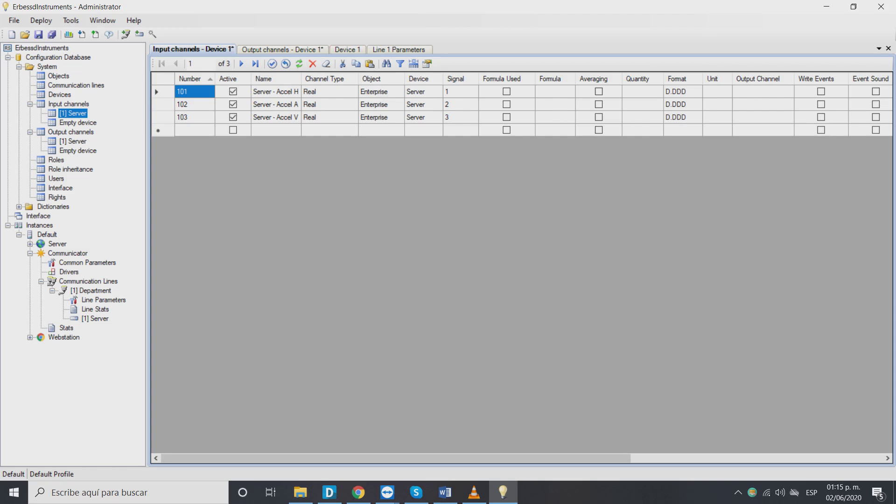
click(73, 141)
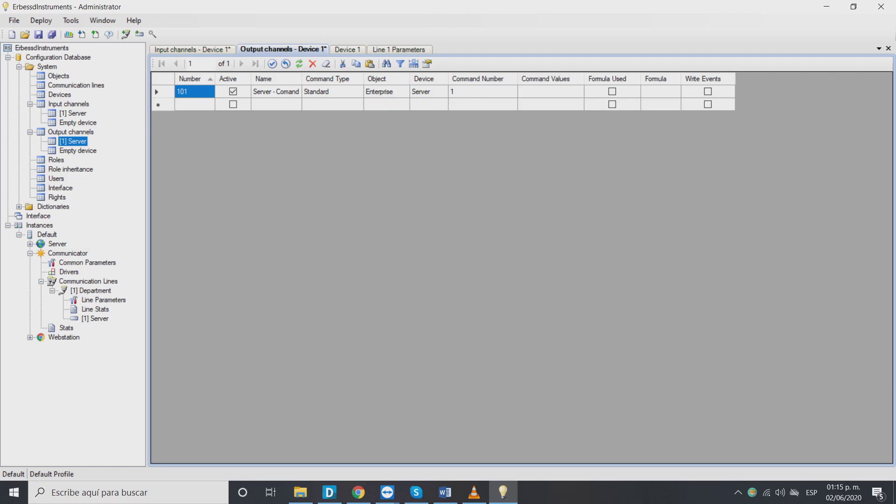
Step: Assign output channel 101 to the Server - Accel H input channel and save all changes
double_click(73, 113)
click(763, 92)
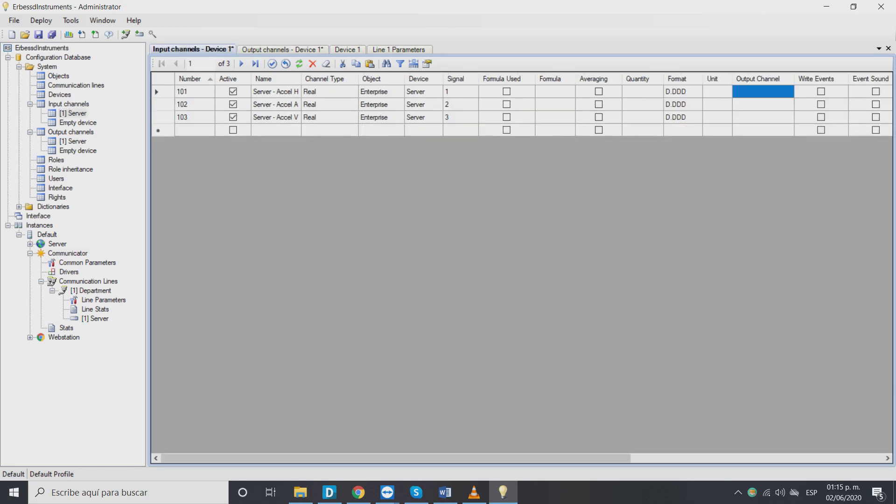
text(101)
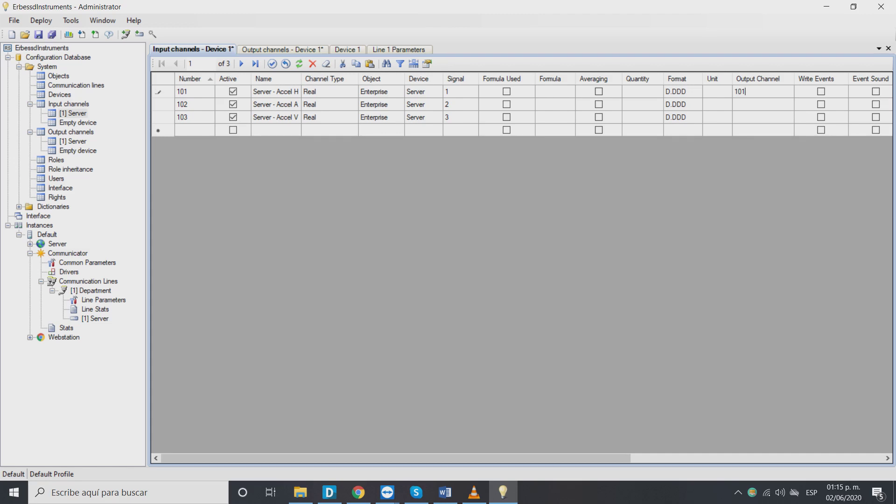
click(70, 169)
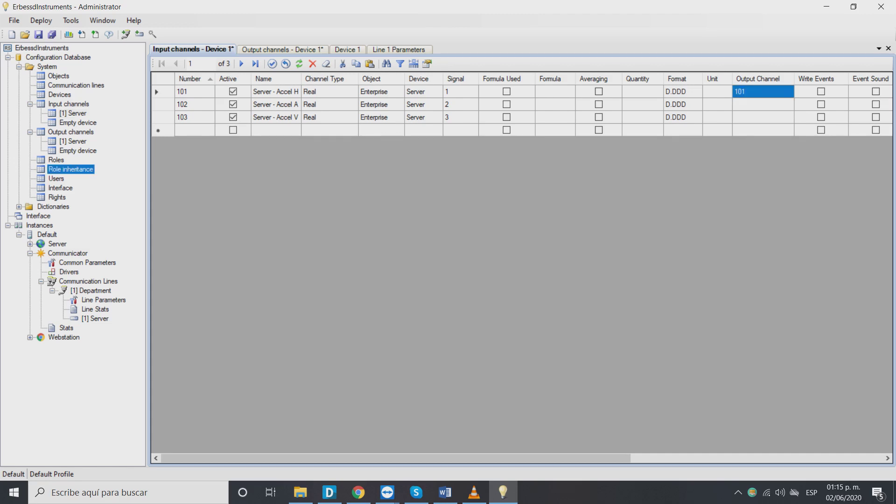
click(38, 216)
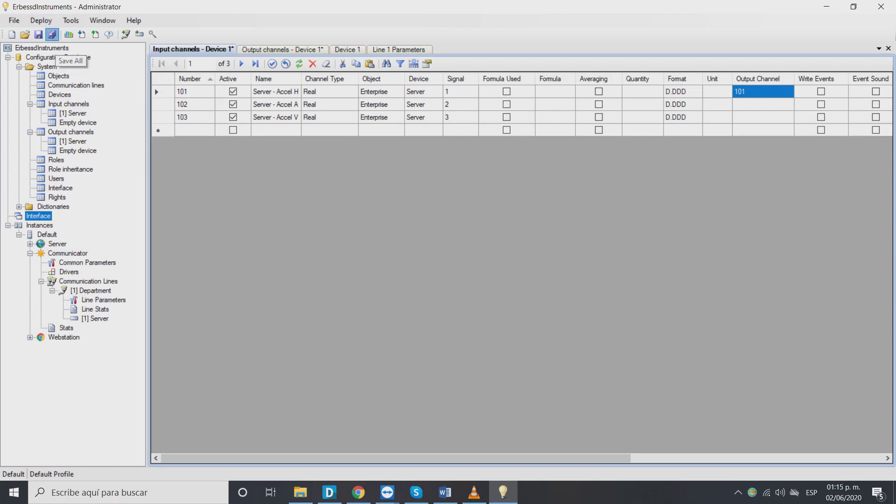
click(51, 34)
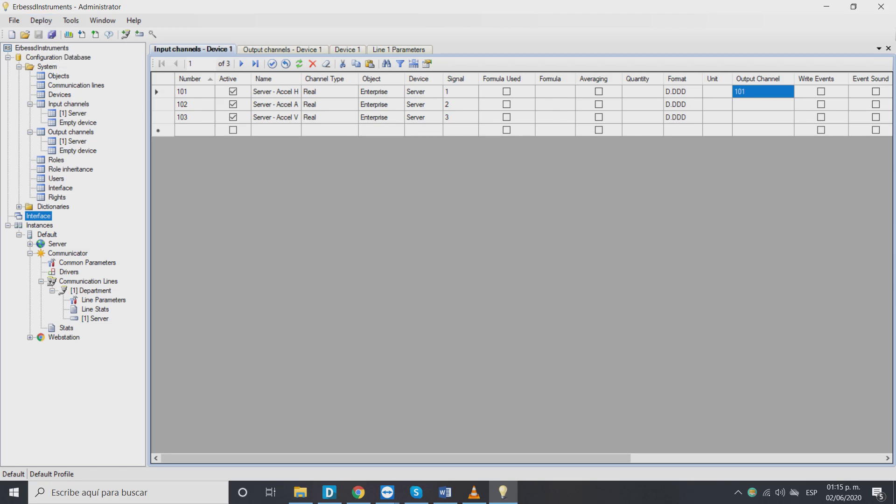
Step: Create a folder named DepartmentTables under the project's Interface node and select it
right_click(38, 217)
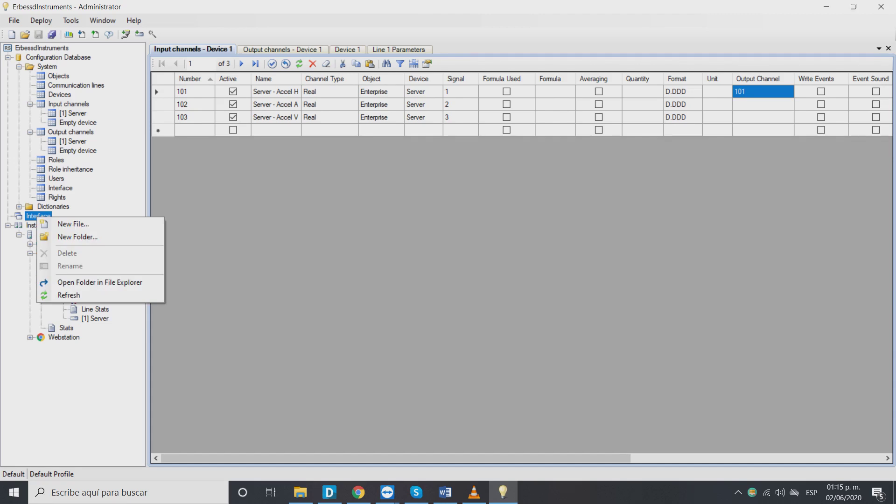
click(73, 224)
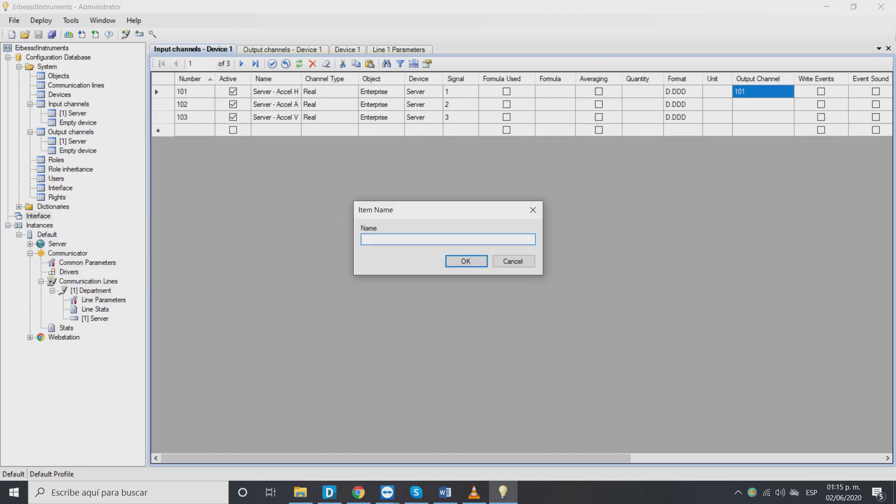
text(Department Tables)
key(Return)
click(62, 226)
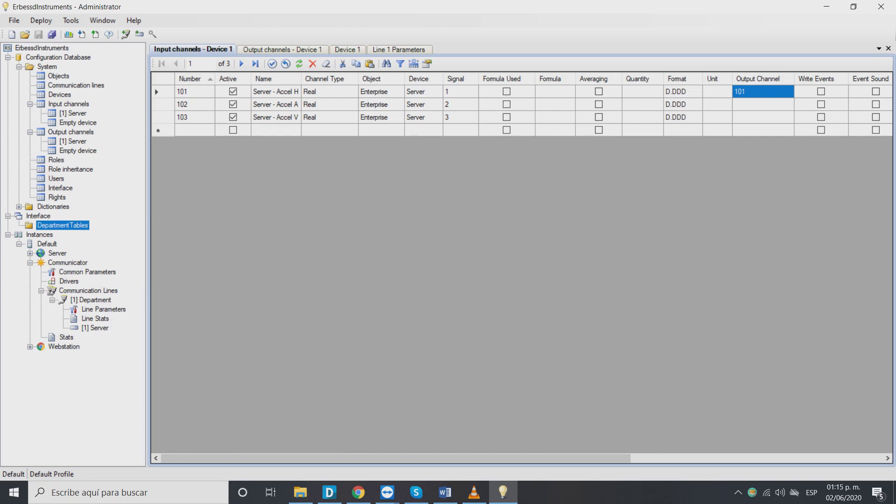
Step: Create a Table View file named ServerTable.tbl in the DepartmentTables folder
right_click(76, 227)
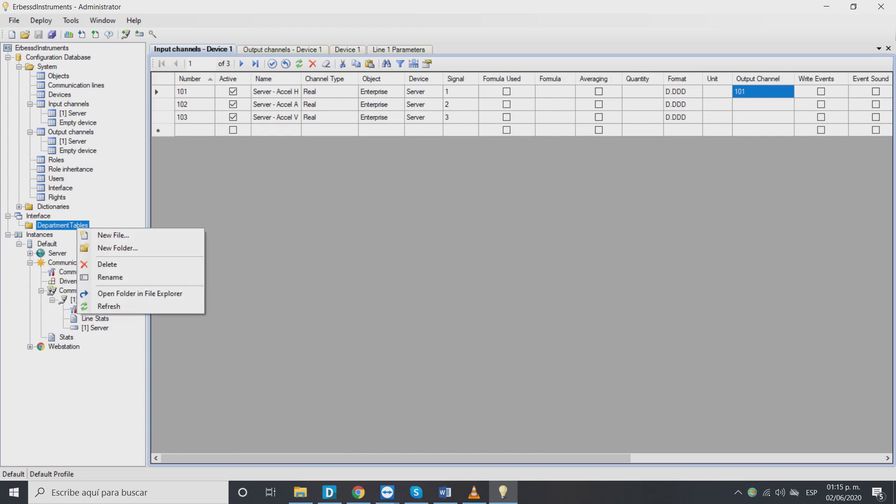
key(Down)
key(Down)
key(Up)
key(Return)
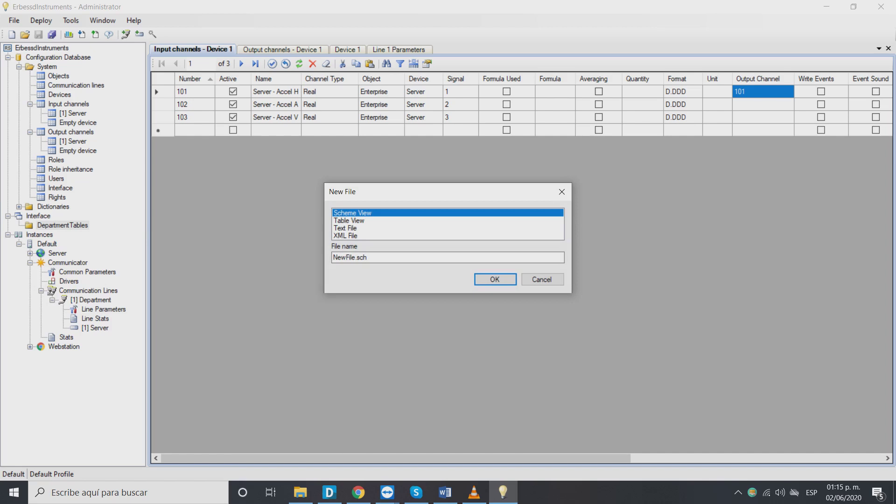
click(349, 221)
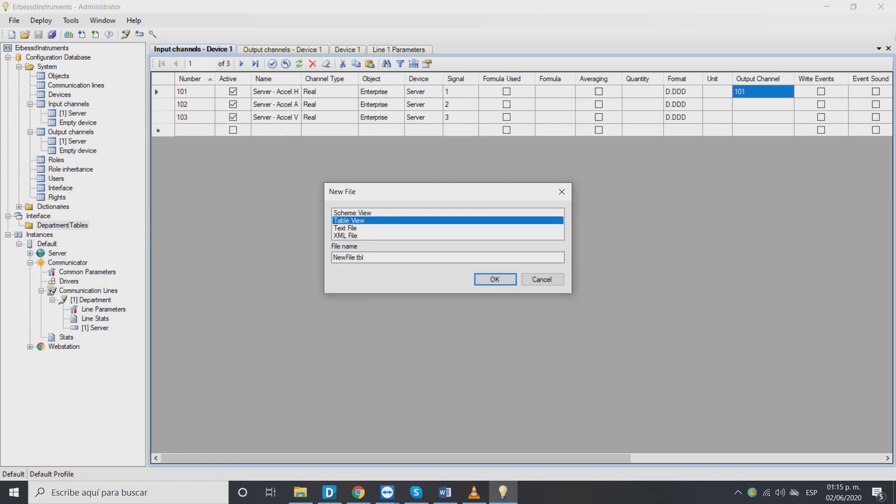
drag(356, 257, 332, 258)
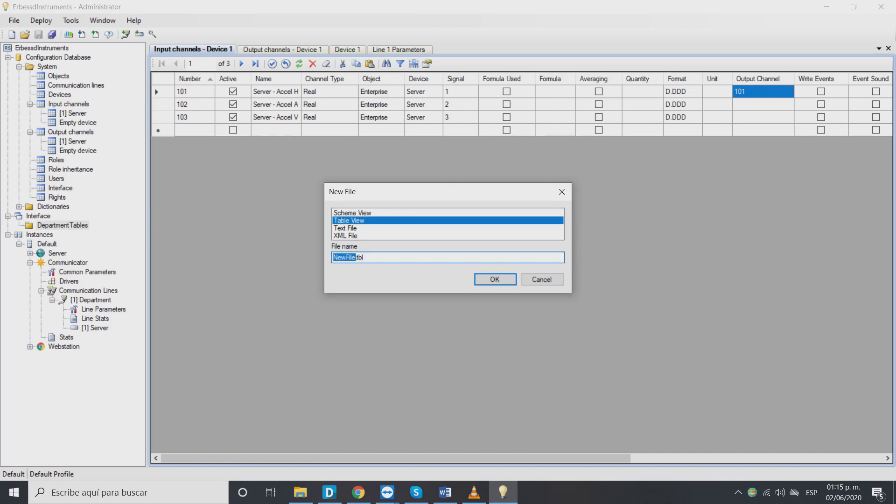
text(ServerTable)
key(Return)
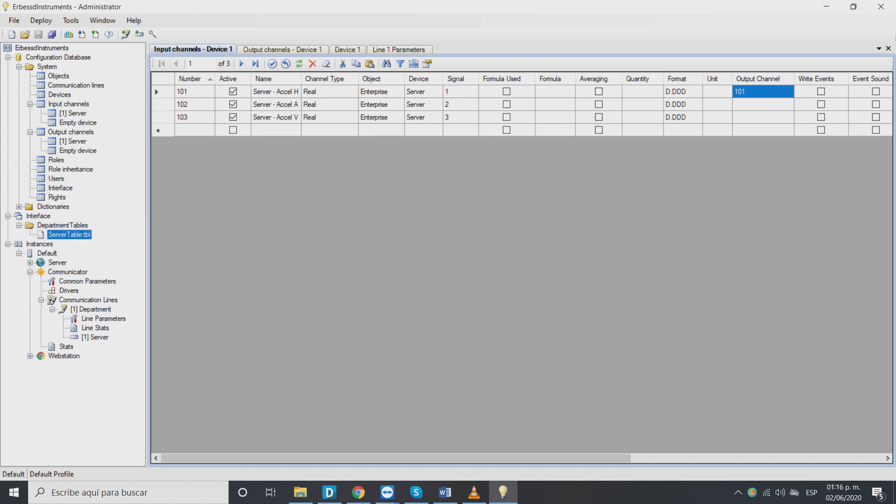
Step: Add all of the Server device's input channels to ServerTable.tbl, save the table and close its editor
double_click(69, 234)
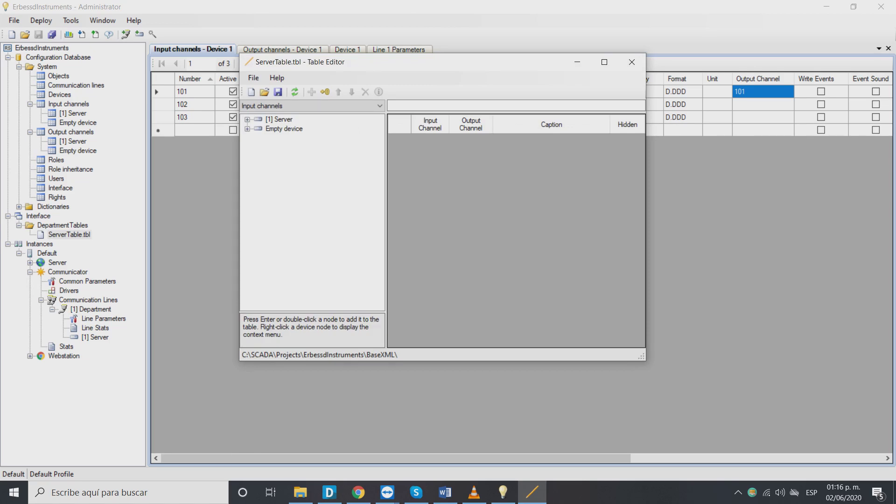
click(279, 120)
right_click(279, 120)
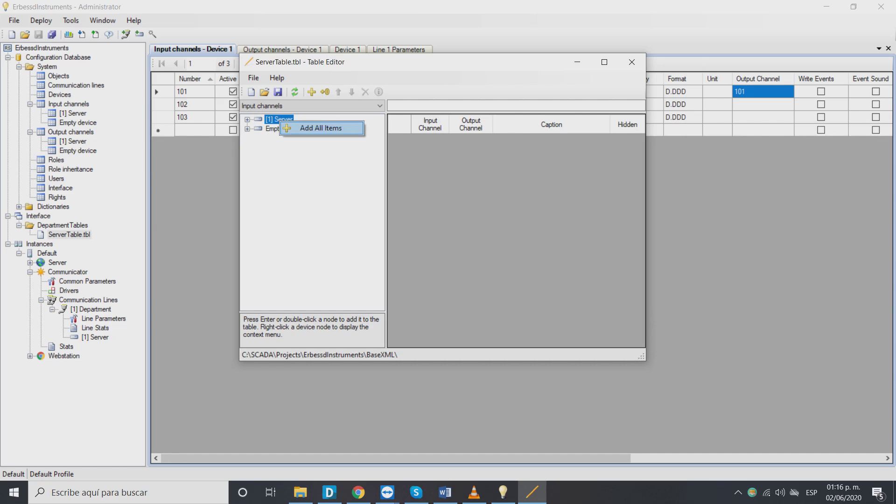
key(Return)
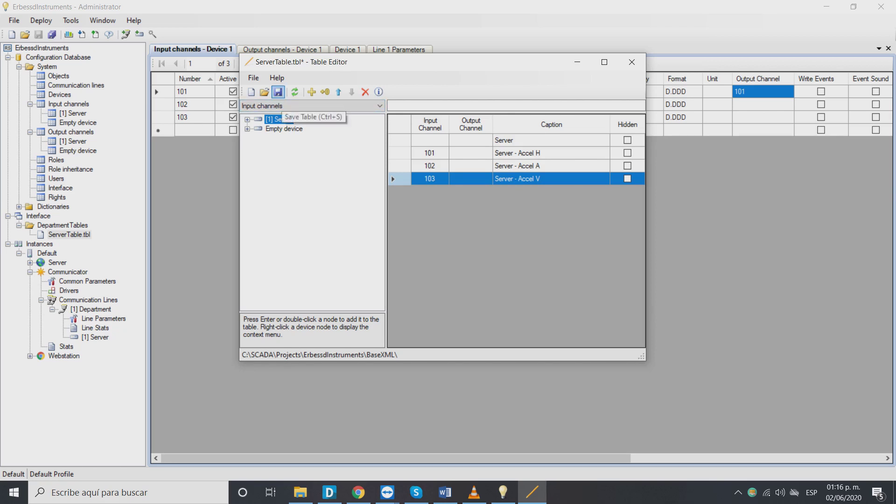
click(278, 91)
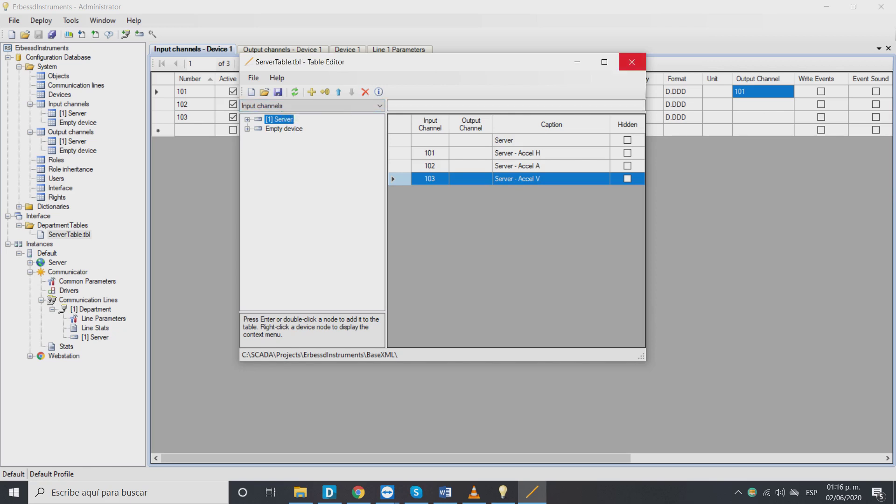
click(632, 62)
Step: Add ServerTable.tbl from DepartmentTables as a new entry in the configuration database's Interface table and save it
click(60, 188)
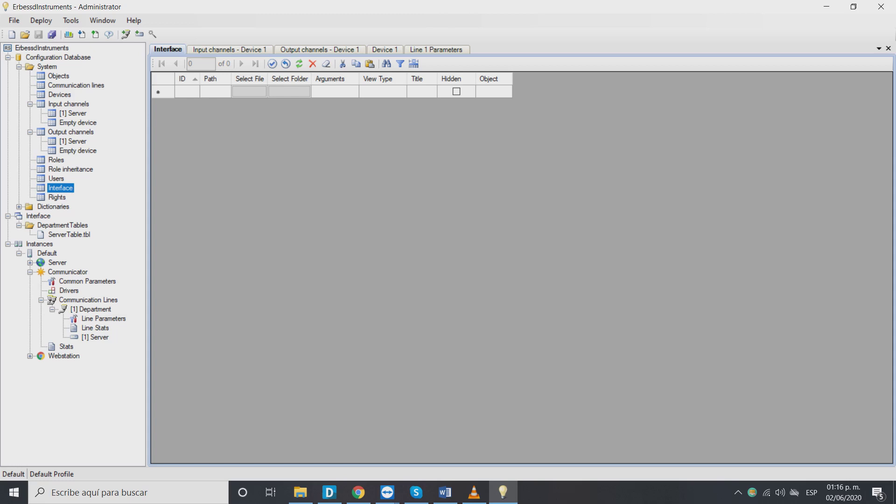
click(249, 92)
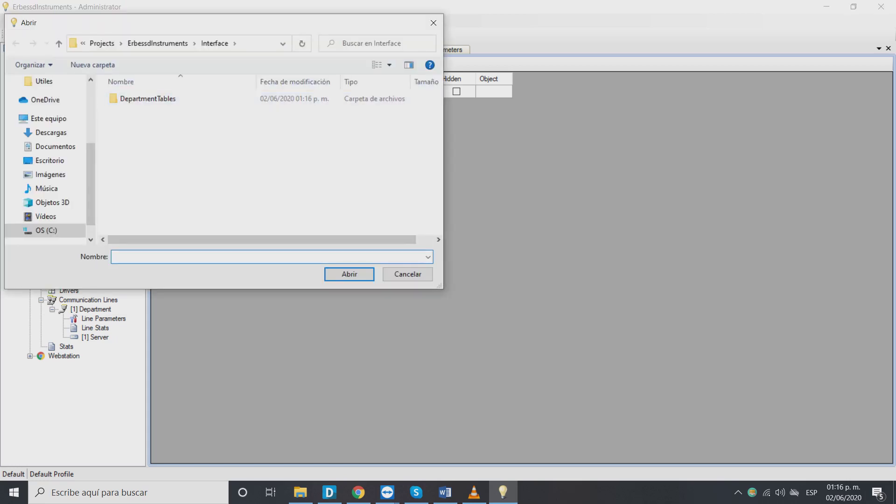
click(143, 99)
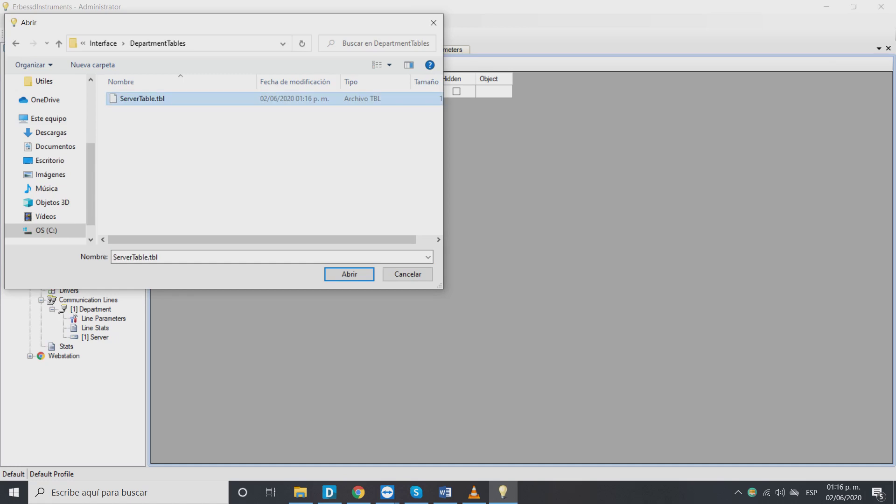
click(349, 275)
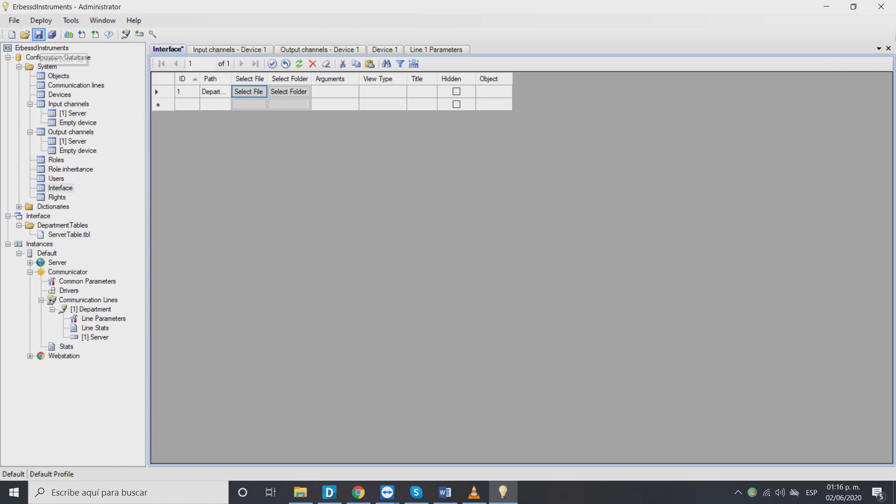
click(38, 34)
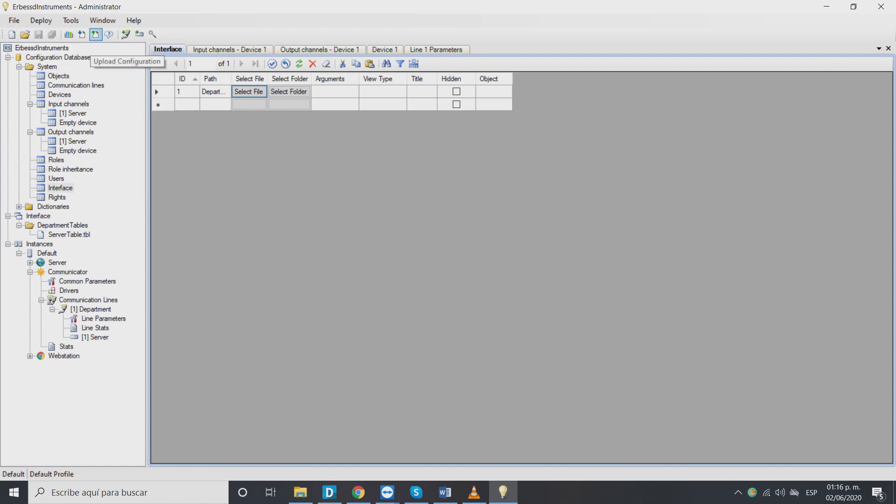
Step: Upload the project configuration to the Default instance using the Default Profile, and close the completion message
click(95, 34)
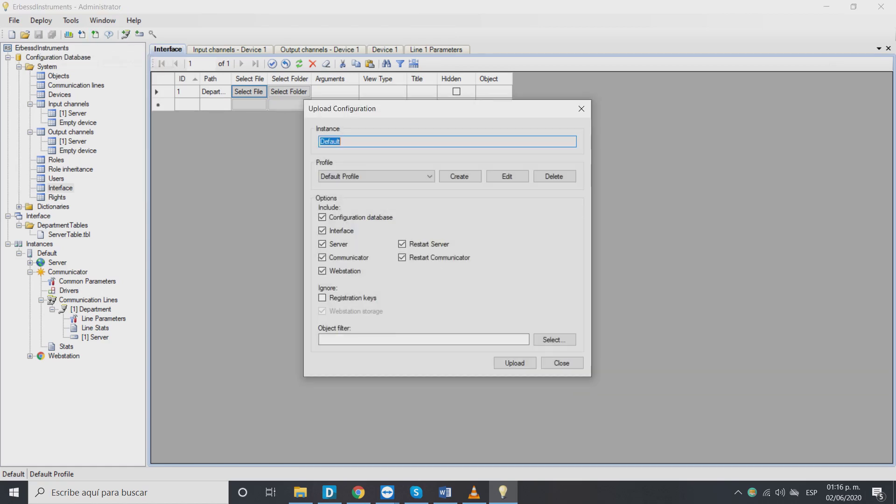
click(515, 363)
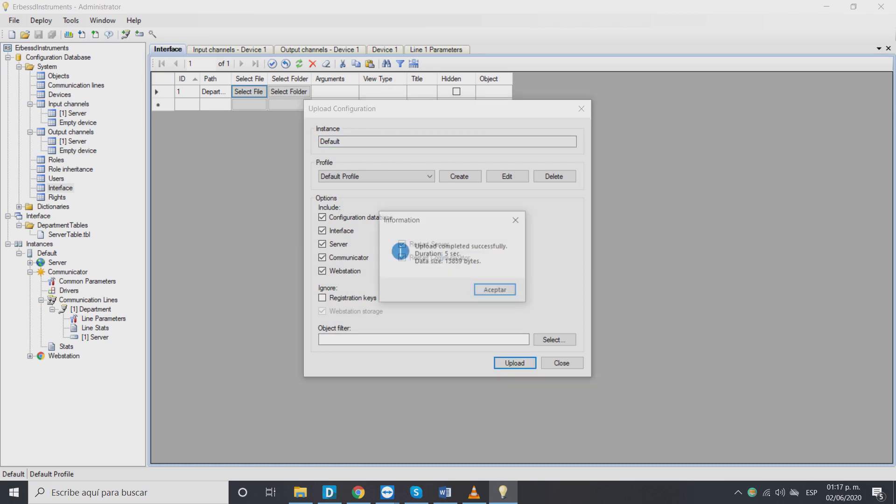
key(Return)
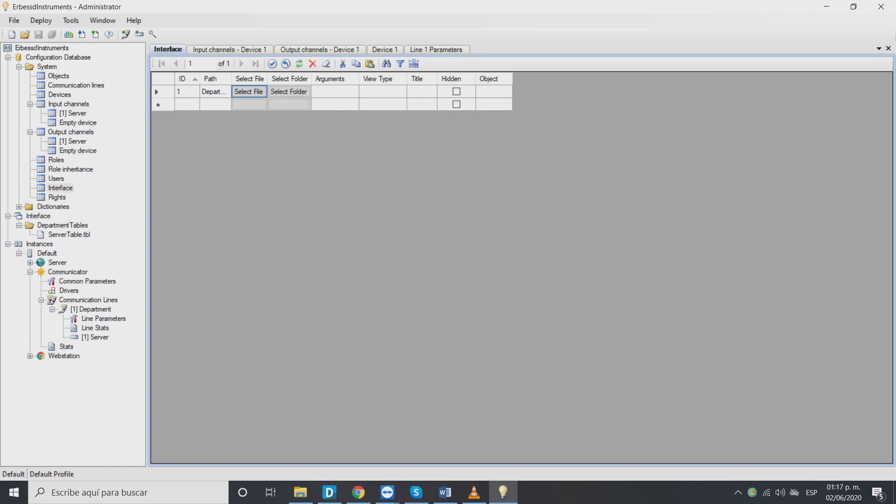
Step: Switch to Chrome, open localhost/Scada/ and log in to Rapid SCADA with the prefilled credentials
click(359, 493)
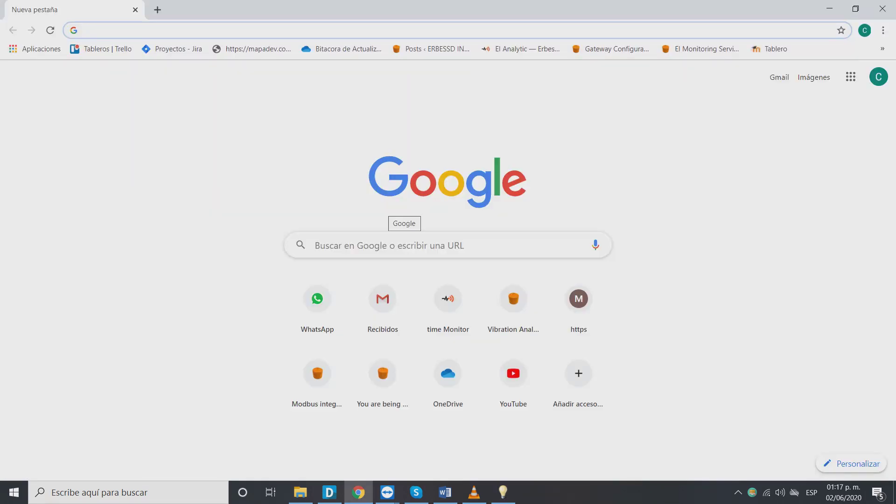
text(lo)
key(Return)
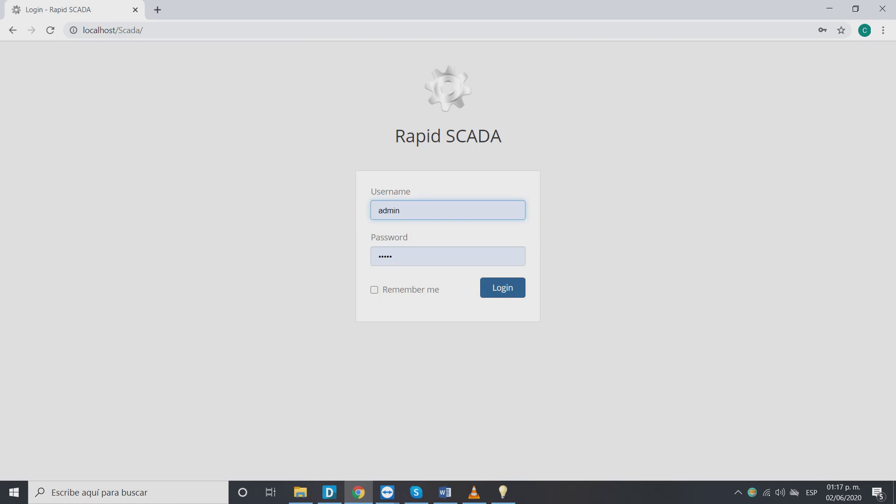
click(503, 288)
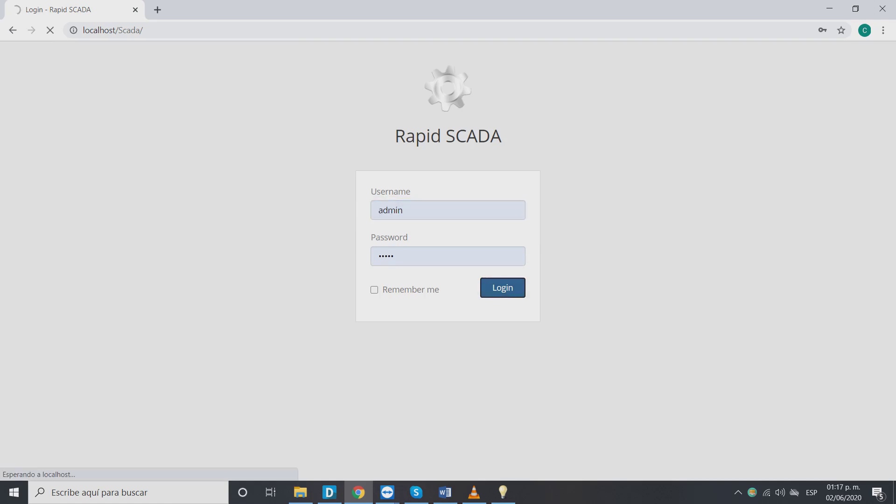